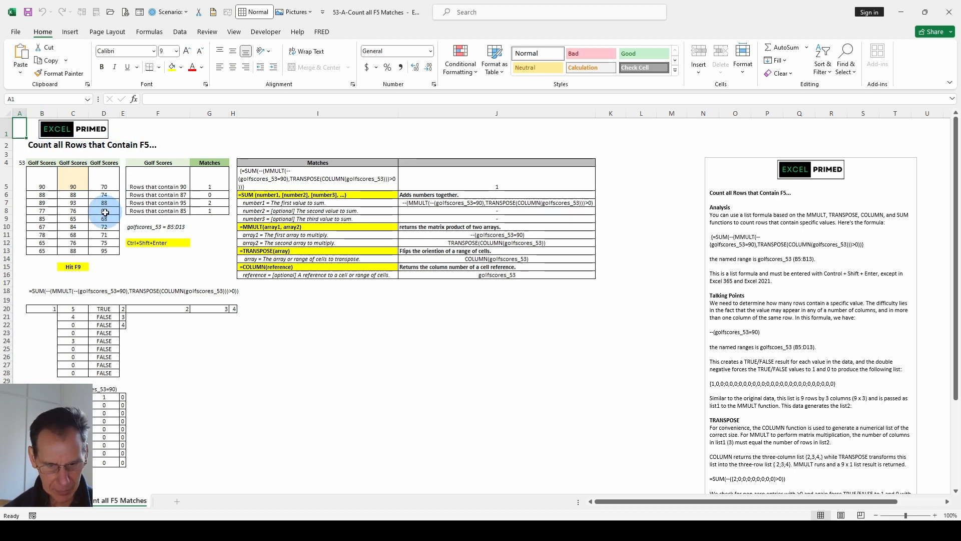
Recalculate the golf scores once and inspect the row-count formula in G5 and the source cells B5 and C5.
{"action": "key", "text": "F9"}
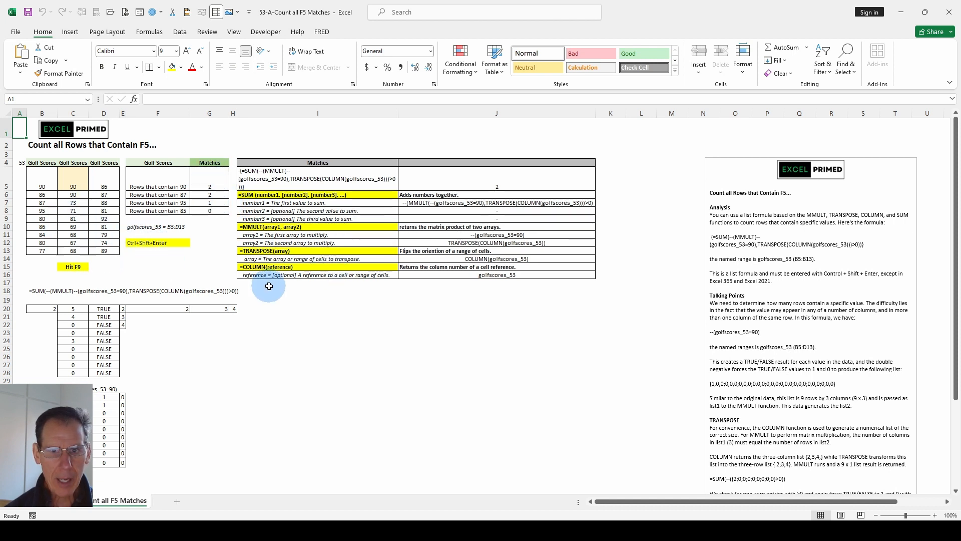
{"action": "left_click", "coordinate": [247, 226]}
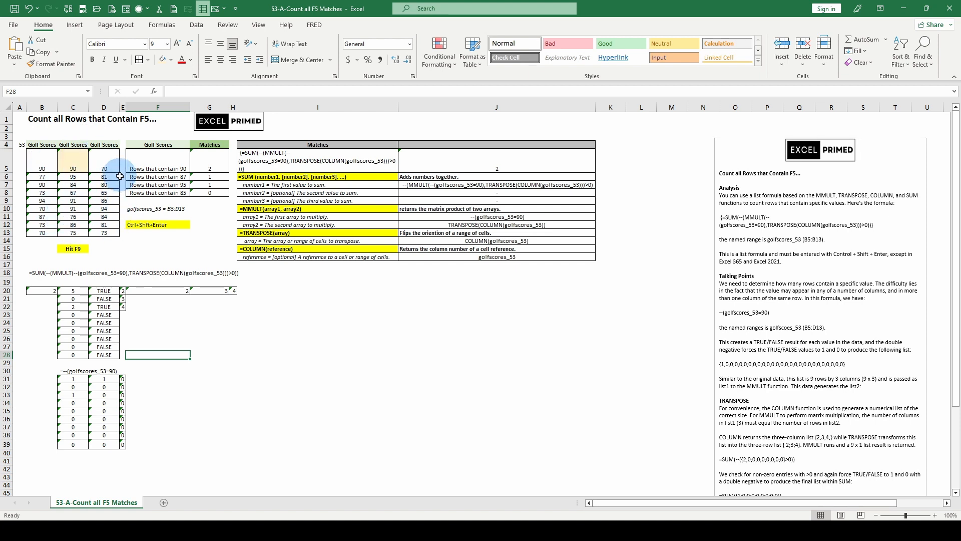
{"action": "left_click", "coordinate": [208, 163]}
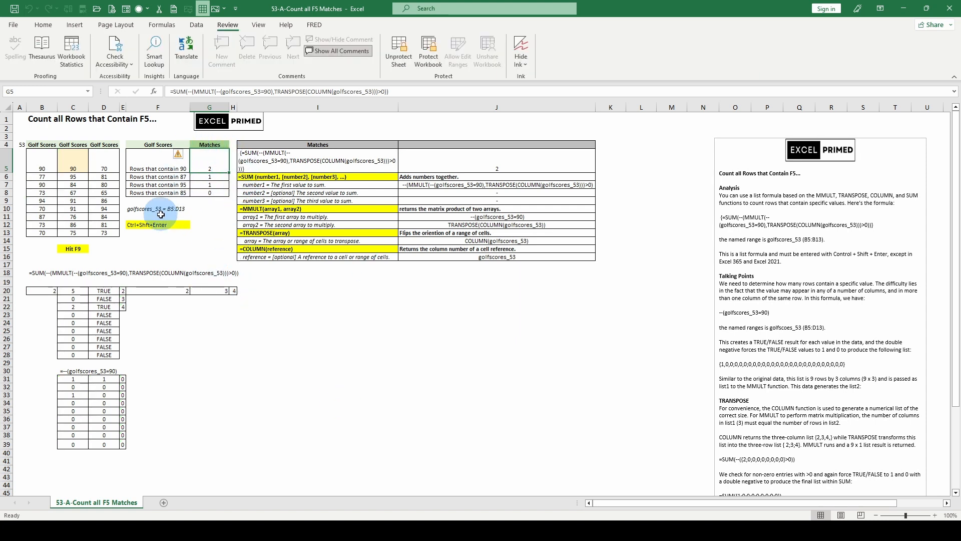
{"action": "left_click", "coordinate": [43, 163]}
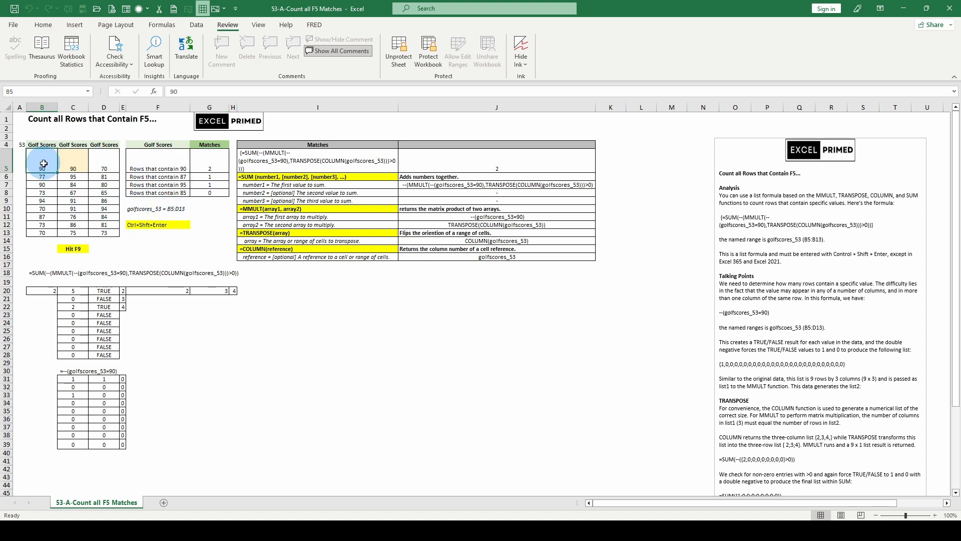
{"action": "left_click", "coordinate": [71, 165]}
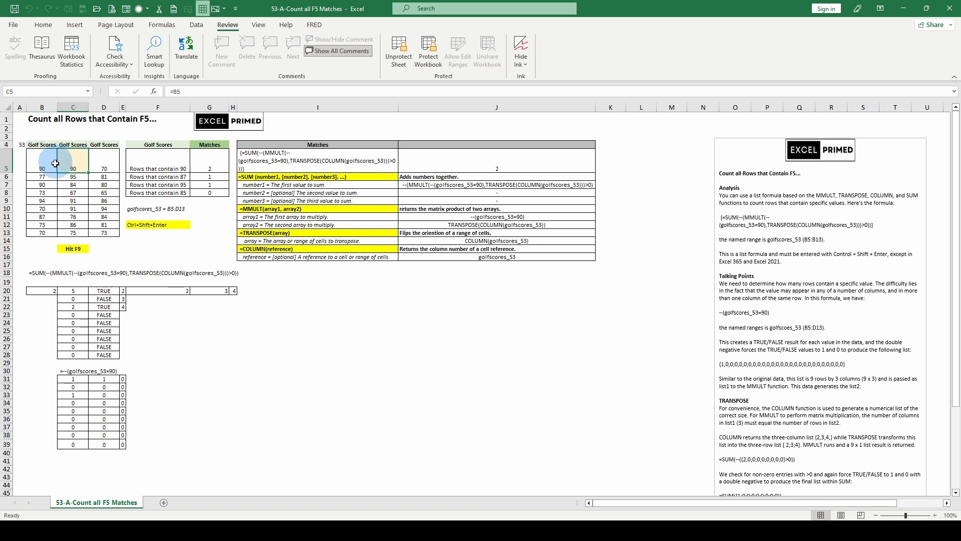
Recalculate the worksheet four times to generate new random golf scores and match counts.
{"action": "key", "text": "F9"}
{"action": "key", "text": "F9"}
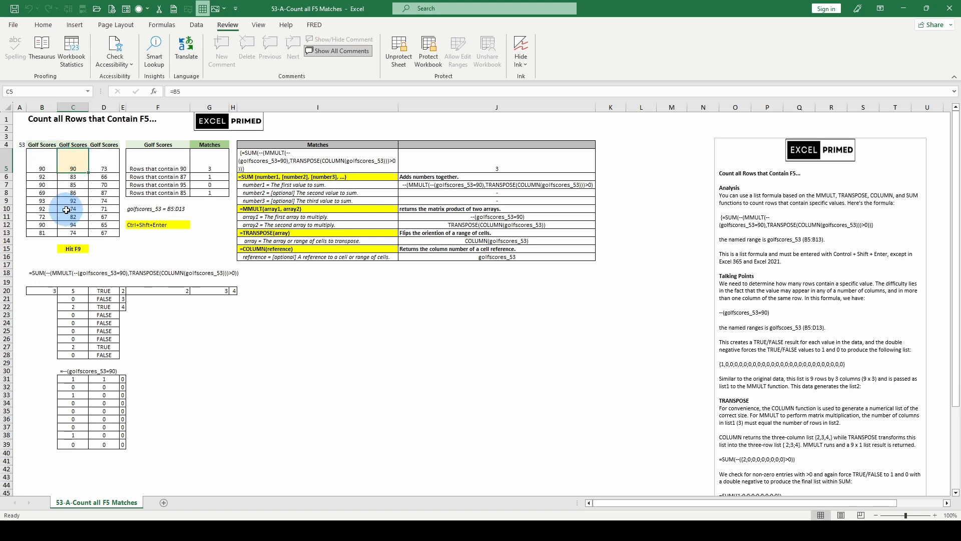
{"action": "key", "text": "F9"}
{"action": "key", "text": "F9"}
Examine the array1 and array2 arguments of MMULT in the G5 matches formula, leaving the formula unedited.
{"action": "left_click", "coordinate": [283, 165]}
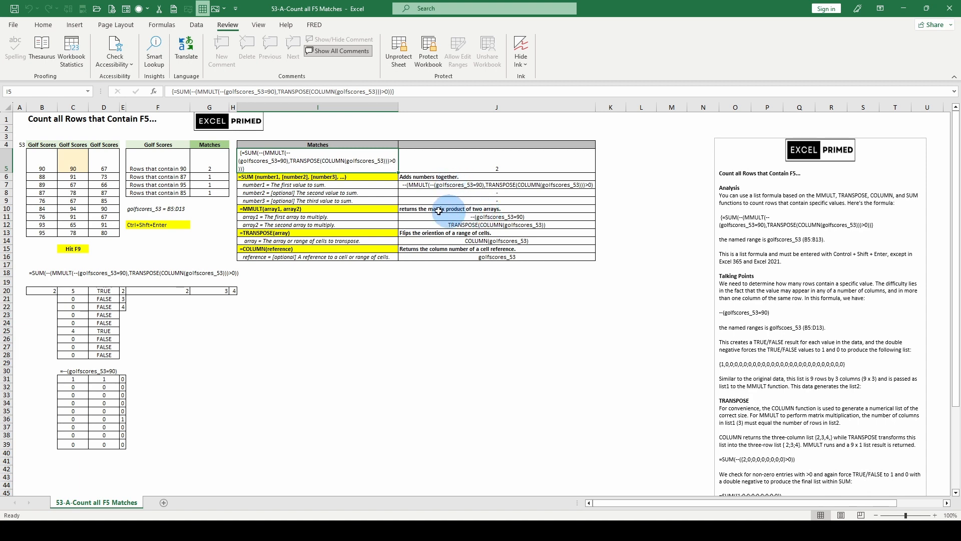
{"action": "left_click", "coordinate": [217, 166]}
{"action": "left_click", "coordinate": [236, 91]}
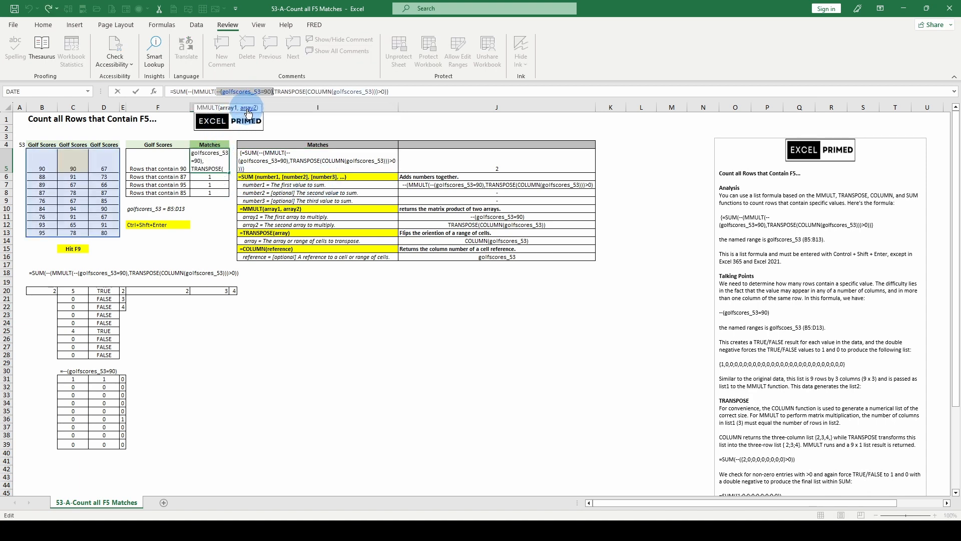
{"action": "left_click", "coordinate": [248, 109]}
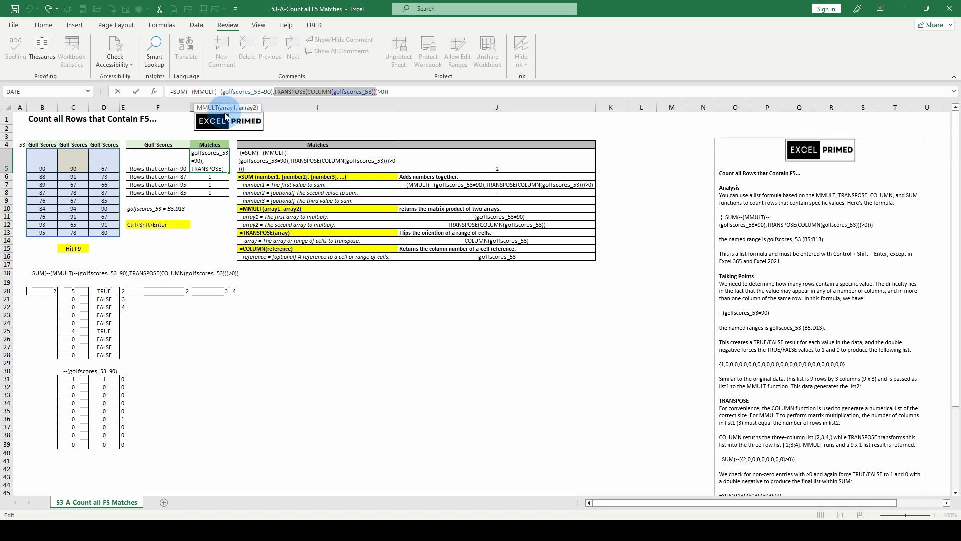
{"action": "left_click", "coordinate": [216, 110]}
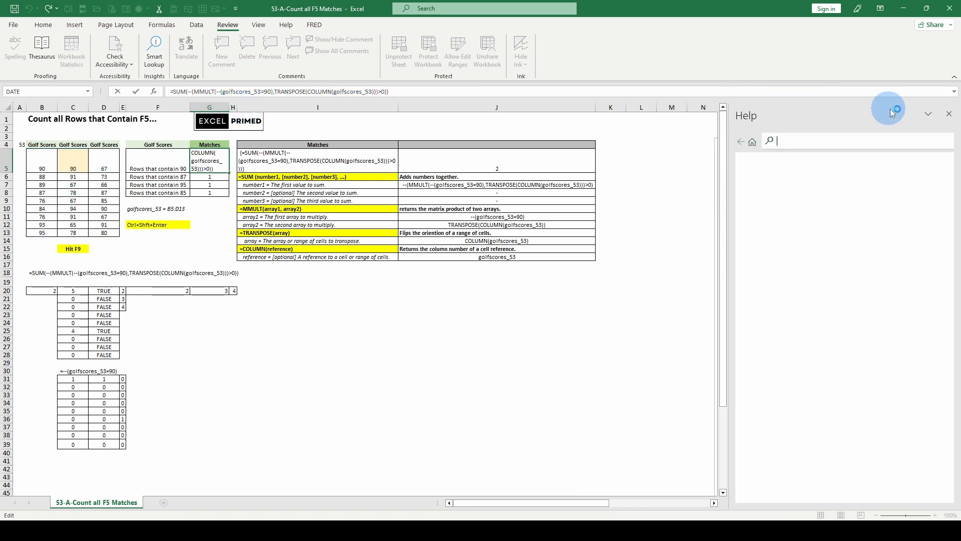
{"action": "left_click", "coordinate": [954, 114]}
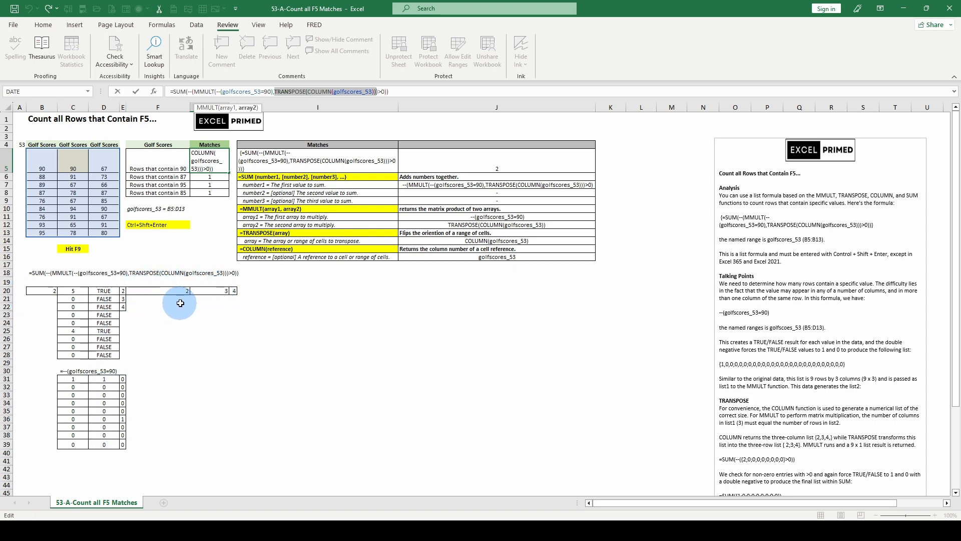
{"action": "left_click", "coordinate": [162, 290]}
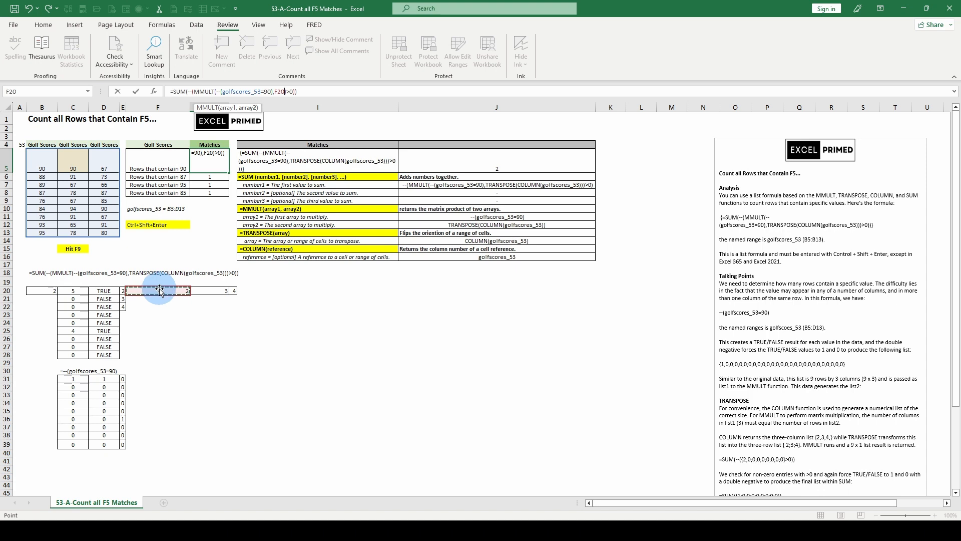
{"action": "key", "text": "Escape"}
Inspect the COLUMN formula in F20, the TRANSPOSE formula in E20 and the MMULT test in D20.
{"action": "left_click", "coordinate": [158, 288]}
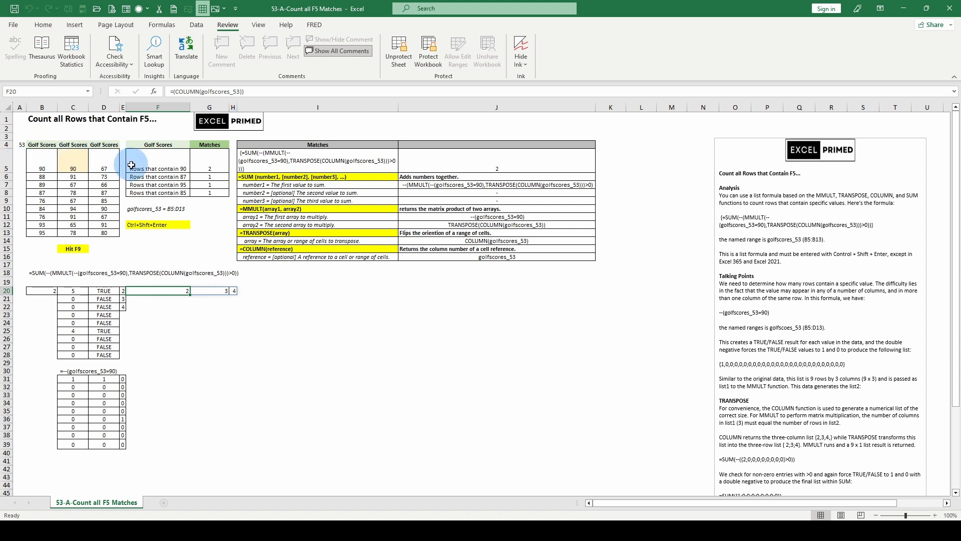
{"action": "left_click", "coordinate": [123, 292]}
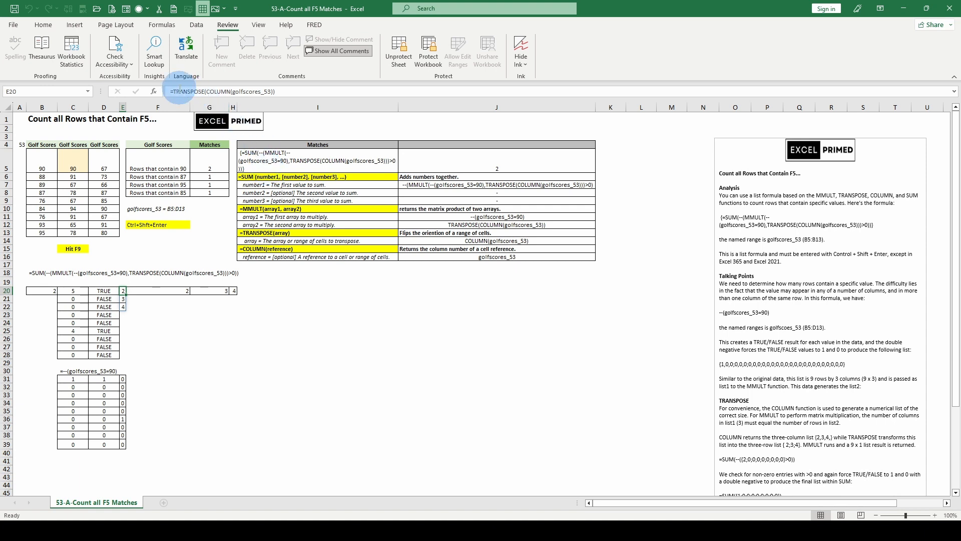
{"action": "key", "text": "Left"}
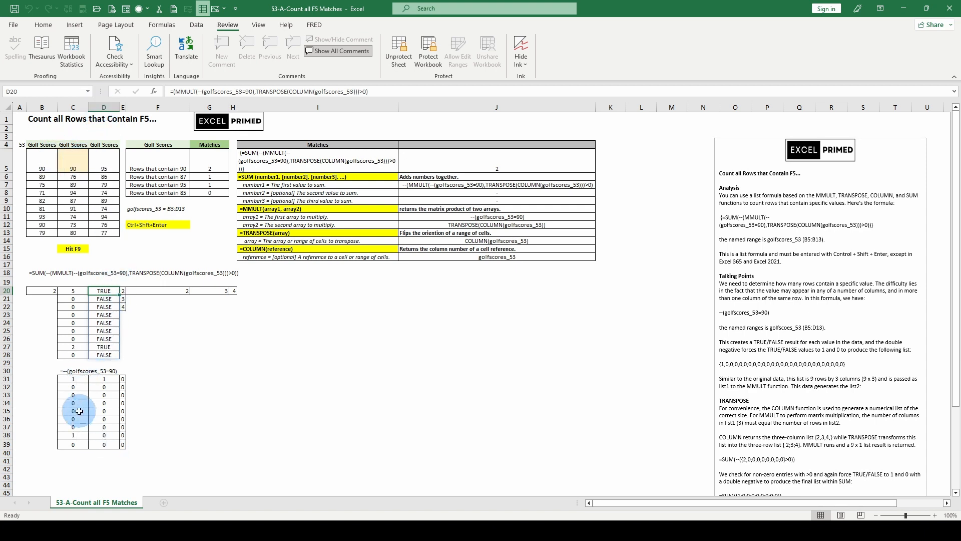
Recalculate the scores twice and compare the MMULT array formula in C20 with its greater-than-zero version in D20.
{"action": "key", "text": "F9"}
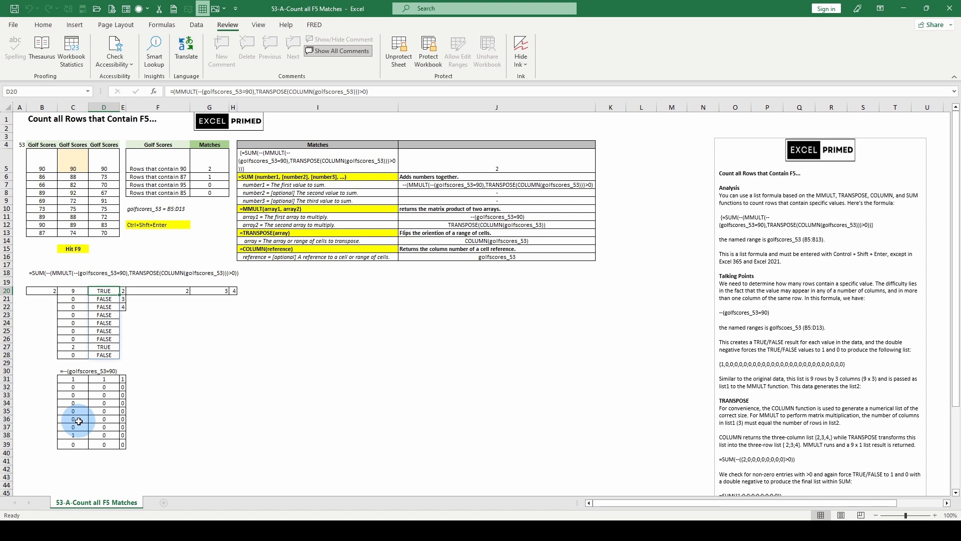
{"action": "key", "text": "F9"}
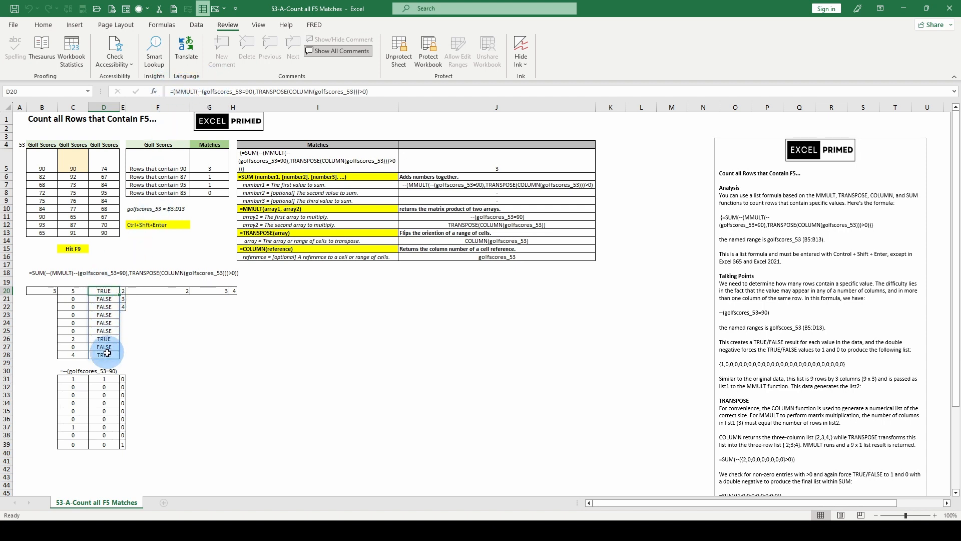
{"action": "left_click", "coordinate": [72, 291]}
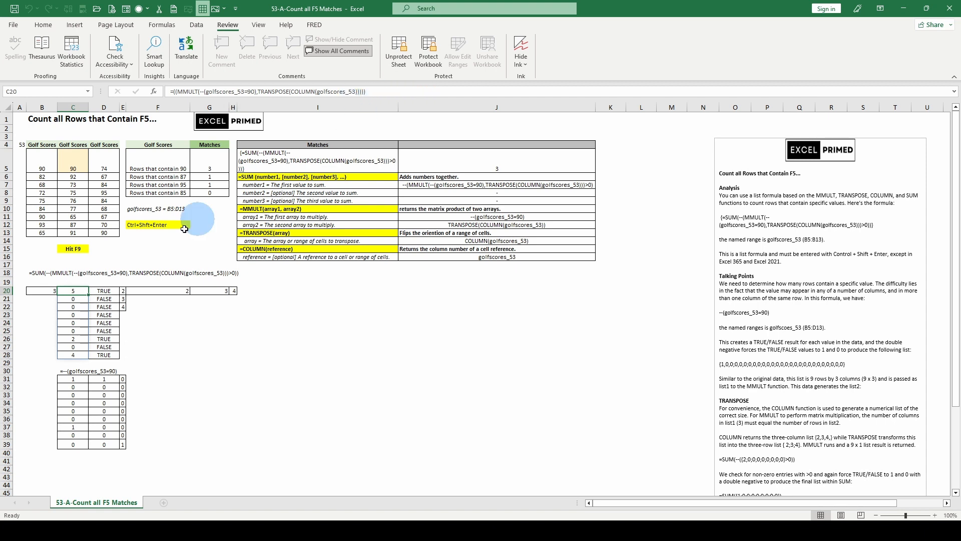
{"action": "key", "text": "Right"}
{"action": "left_click", "coordinate": [71, 291]}
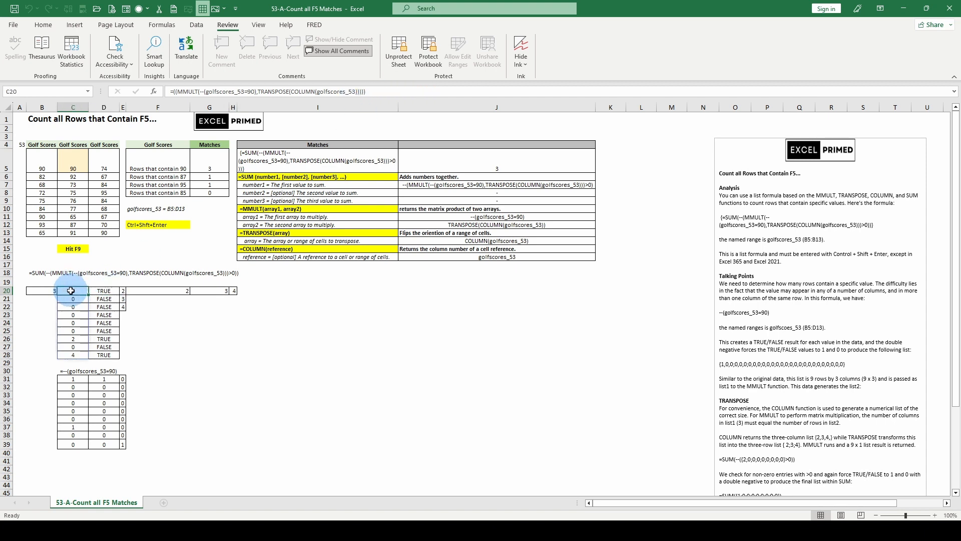
{"action": "left_click", "coordinate": [103, 290]}
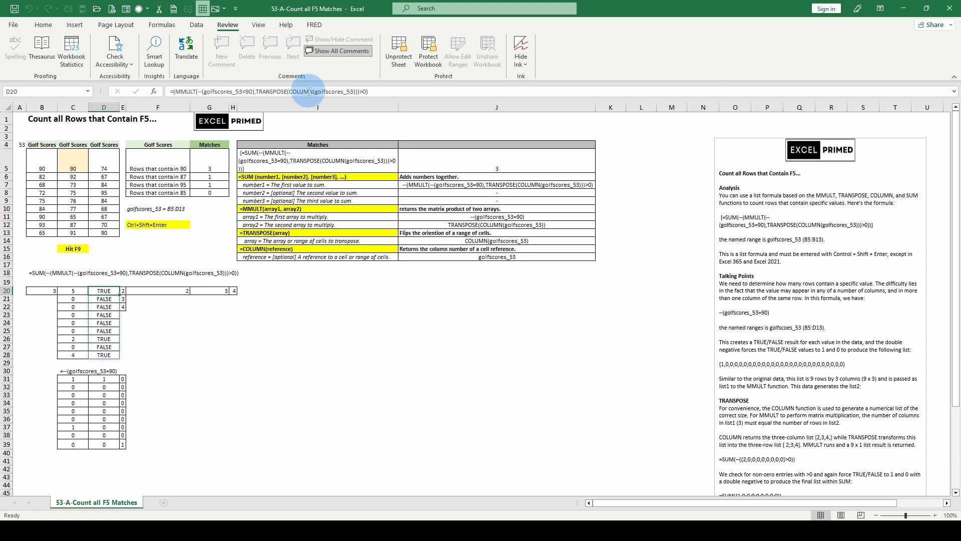
{"action": "left_click", "coordinate": [75, 289]}
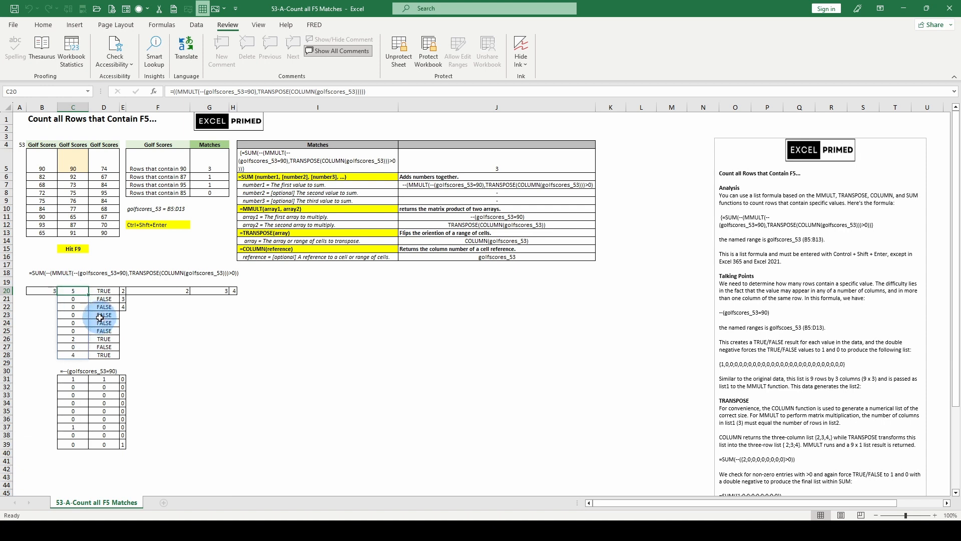
{"action": "left_click", "coordinate": [100, 290]}
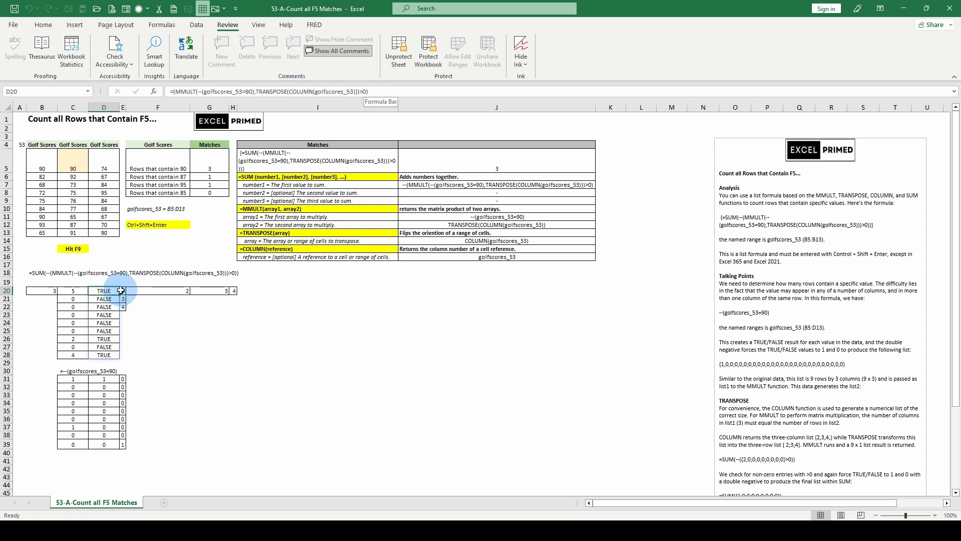
{"action": "left_click_drag", "start_coordinate": [111, 297], "coordinate": [106, 356]}
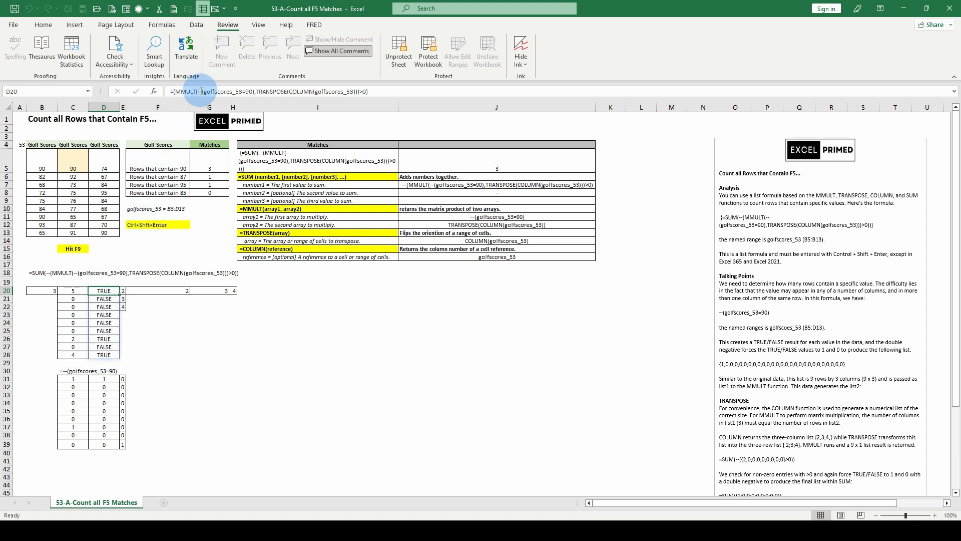
{"action": "left_click", "coordinate": [198, 92]}
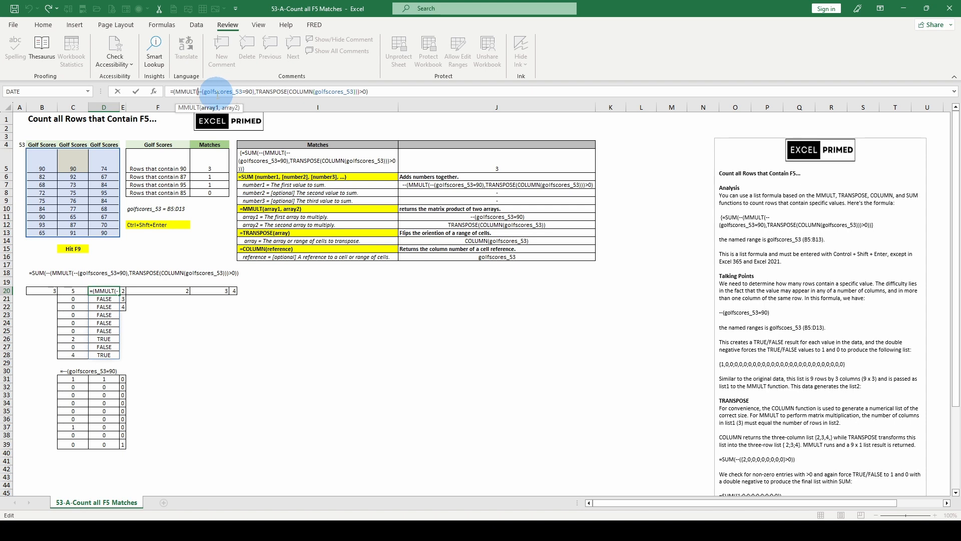
{"action": "key", "text": "Return"}
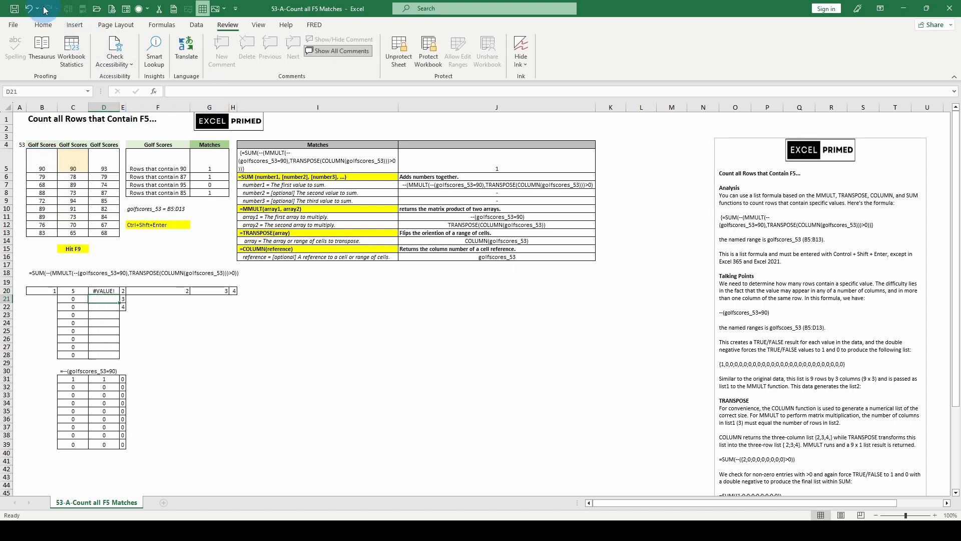
{"action": "left_click", "coordinate": [30, 9]}
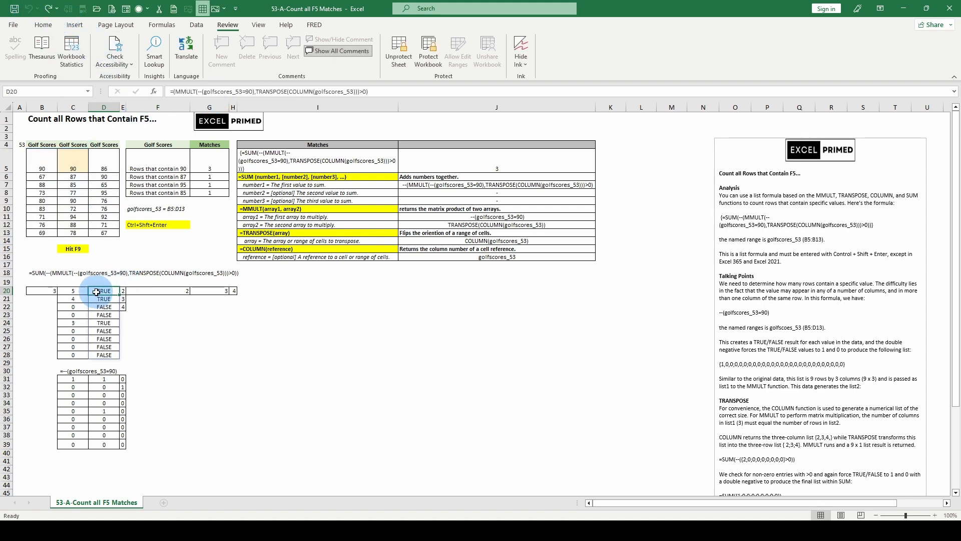
{"action": "left_click", "coordinate": [77, 292]}
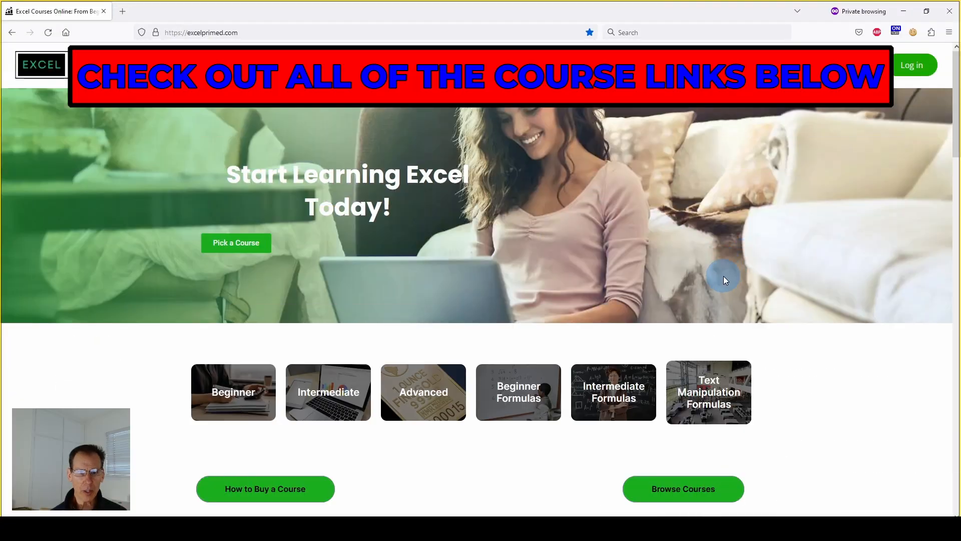
In the web browser, look through the Excel courses offered on the excelprimed.com home page.
{"action": "scroll", "coordinate": [722, 275], "scroll_direction": "down", "scroll_amount": 5}
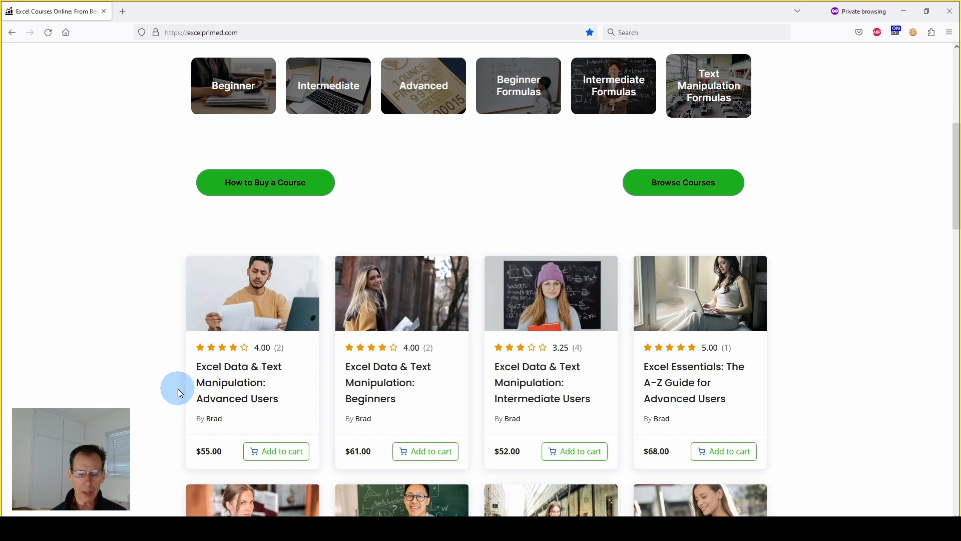
{"action": "scroll", "coordinate": [178, 388], "scroll_direction": "down", "scroll_amount": 2}
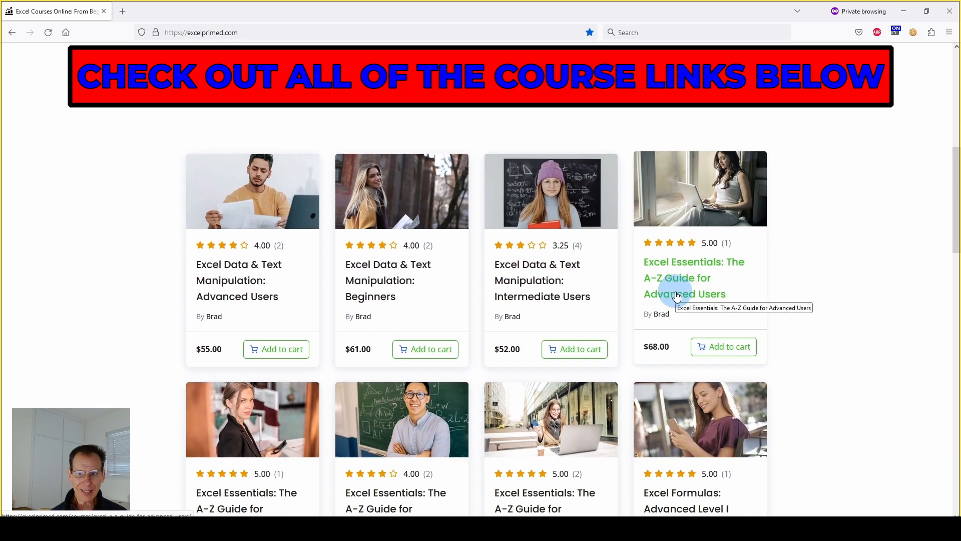
{"action": "scroll", "coordinate": [701, 277], "scroll_direction": "down", "scroll_amount": 1}
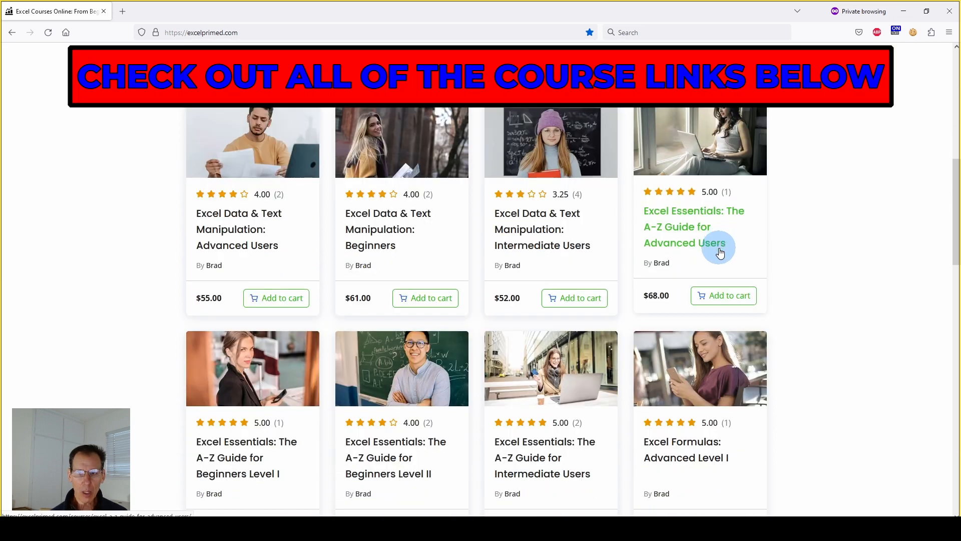
{"action": "scroll", "coordinate": [719, 250], "scroll_direction": "up", "scroll_amount": 1}
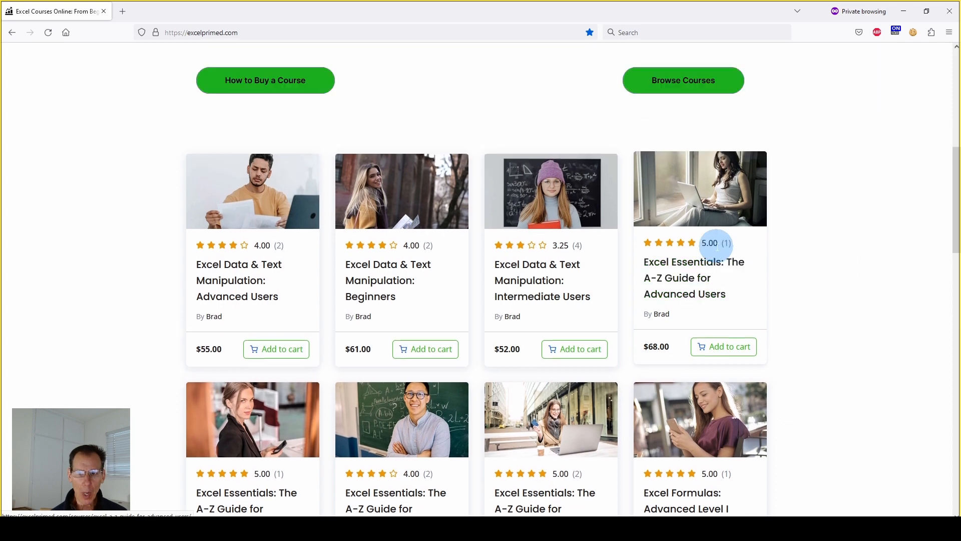
{"action": "scroll", "coordinate": [717, 246], "scroll_direction": "down", "scroll_amount": 1}
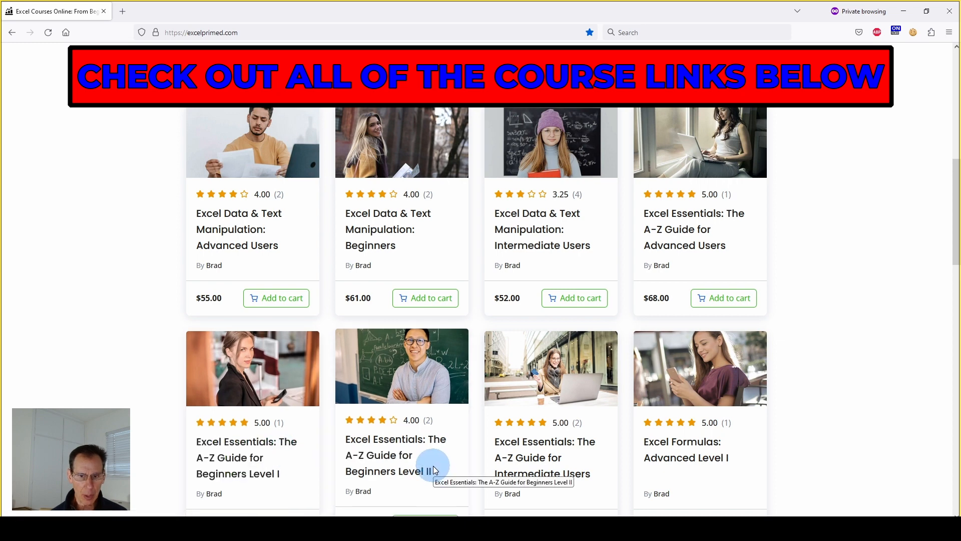
{"action": "scroll", "coordinate": [434, 465], "scroll_direction": "down", "scroll_amount": 1}
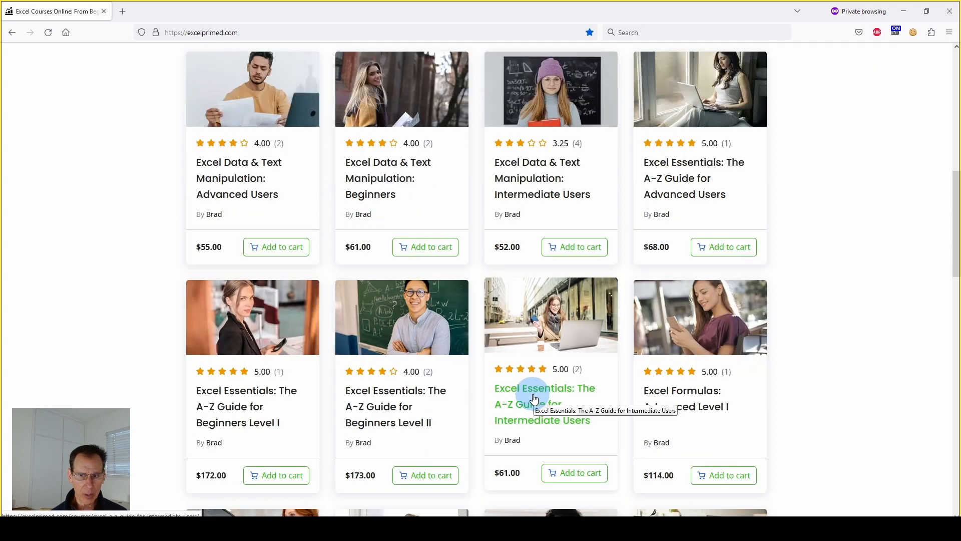
{"action": "scroll", "coordinate": [668, 359], "scroll_direction": "down", "scroll_amount": 1}
{"action": "scroll", "coordinate": [730, 335], "scroll_direction": "down", "scroll_amount": 1}
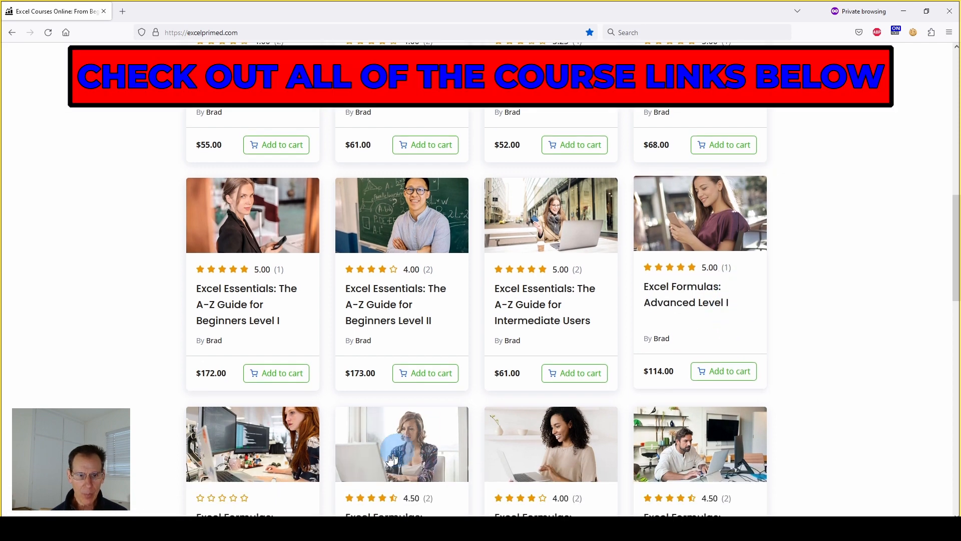
{"action": "scroll", "coordinate": [462, 448], "scroll_direction": "down", "scroll_amount": 1}
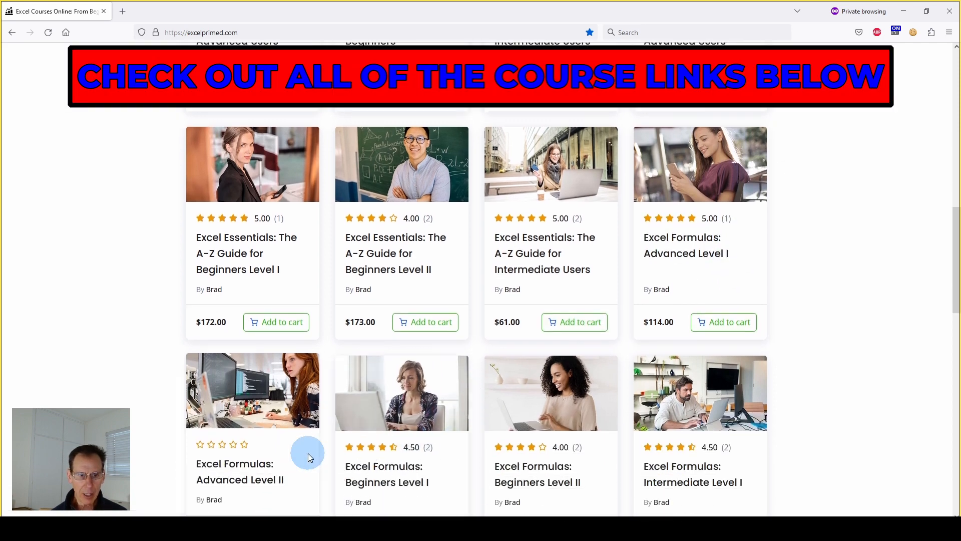
Look over the Excel Essentials and Excel Formulas course listings further down the page.
{"action": "scroll", "coordinate": [513, 435], "scroll_direction": "down", "scroll_amount": 1}
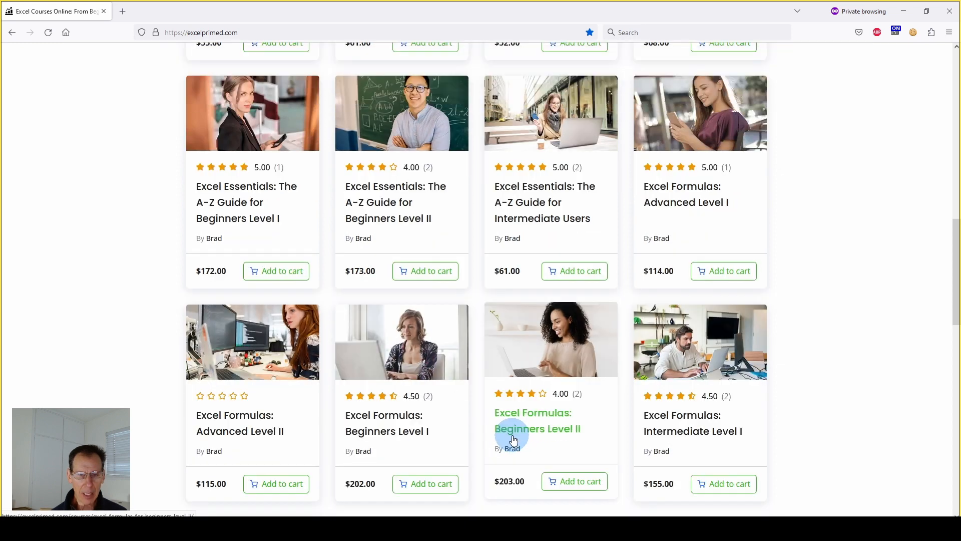
{"action": "scroll", "coordinate": [513, 439], "scroll_direction": "up", "scroll_amount": 6}
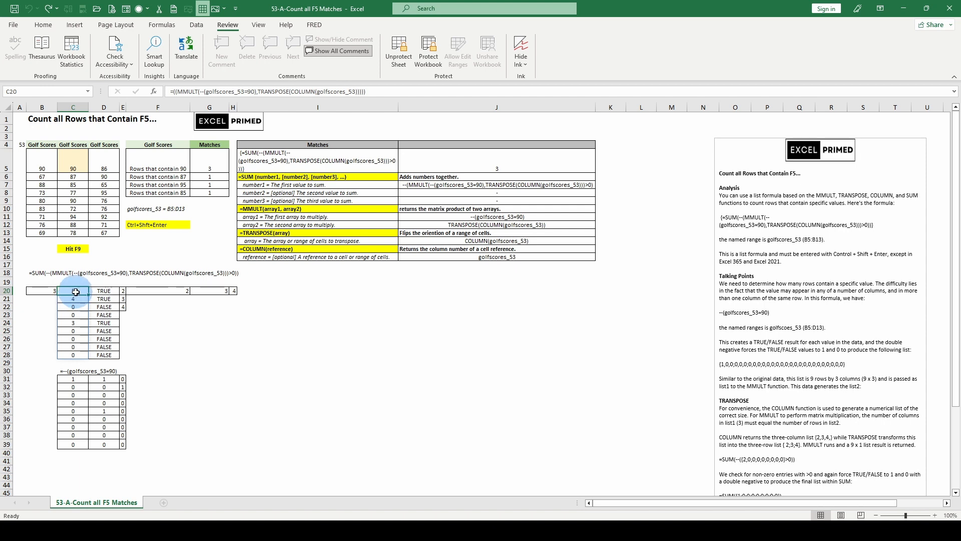
Back in the Excel workbook, inspect the greater-than-zero MMULT test in D20 and D24 and the SUM formula in B20.
{"action": "left_click", "coordinate": [111, 290]}
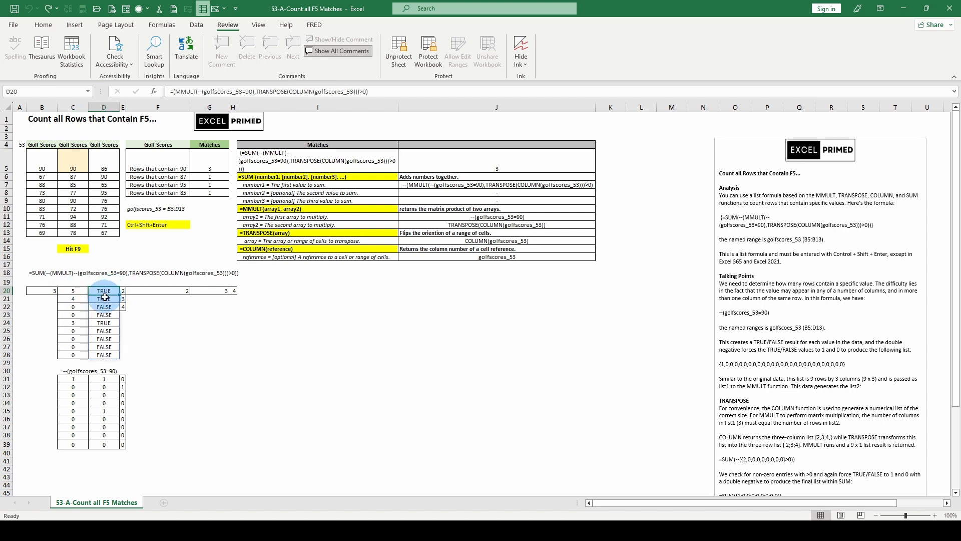
{"action": "left_click", "coordinate": [113, 322]}
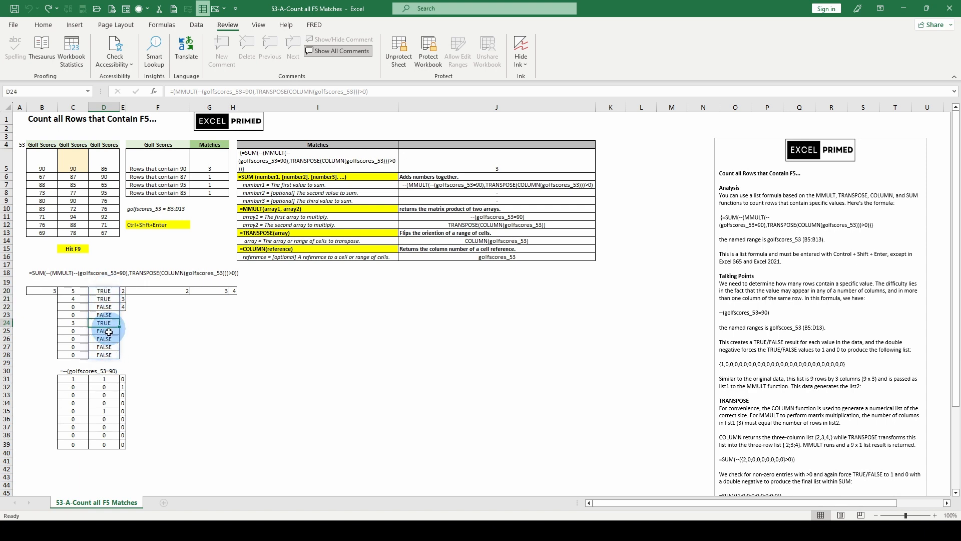
{"action": "left_click", "coordinate": [49, 290]}
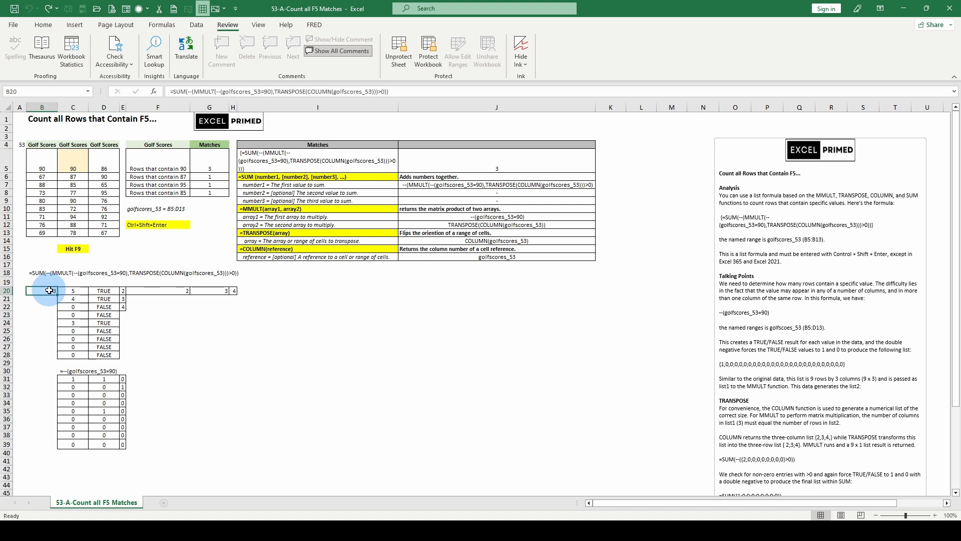
Evaluate the array1 and array2 arguments of MMULT in the C20 formula, and discard the edit.
{"action": "left_click", "coordinate": [73, 290]}
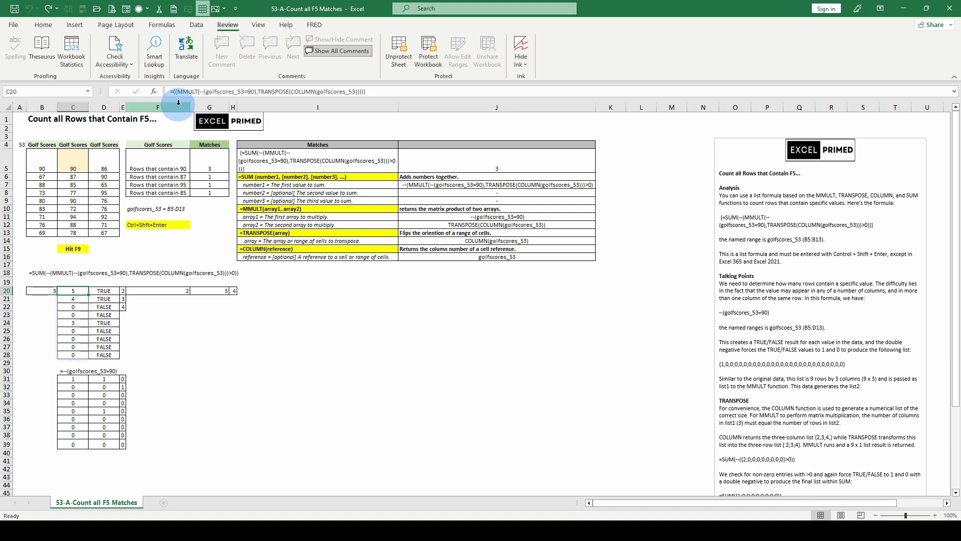
{"action": "left_click", "coordinate": [214, 91]}
{"action": "left_click", "coordinate": [209, 108]}
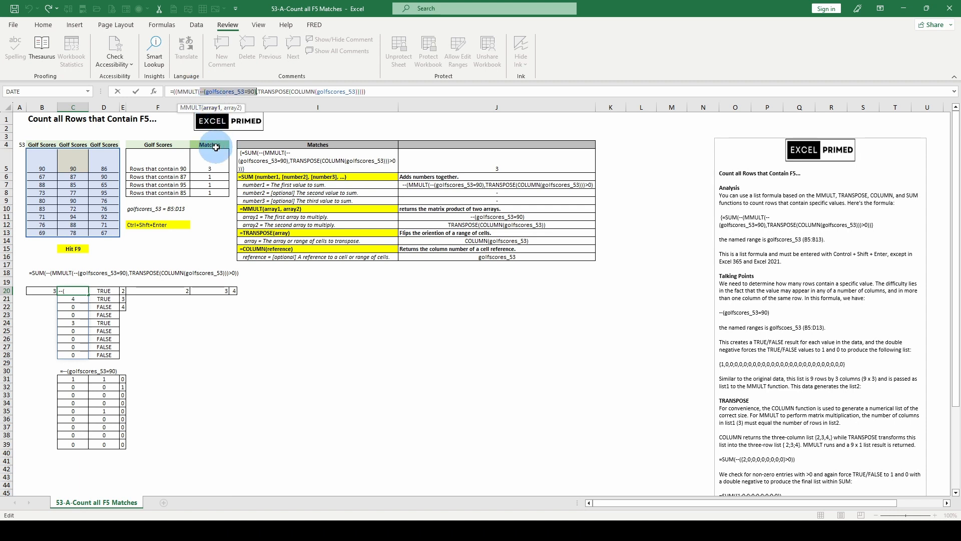
{"action": "key", "text": "F9"}
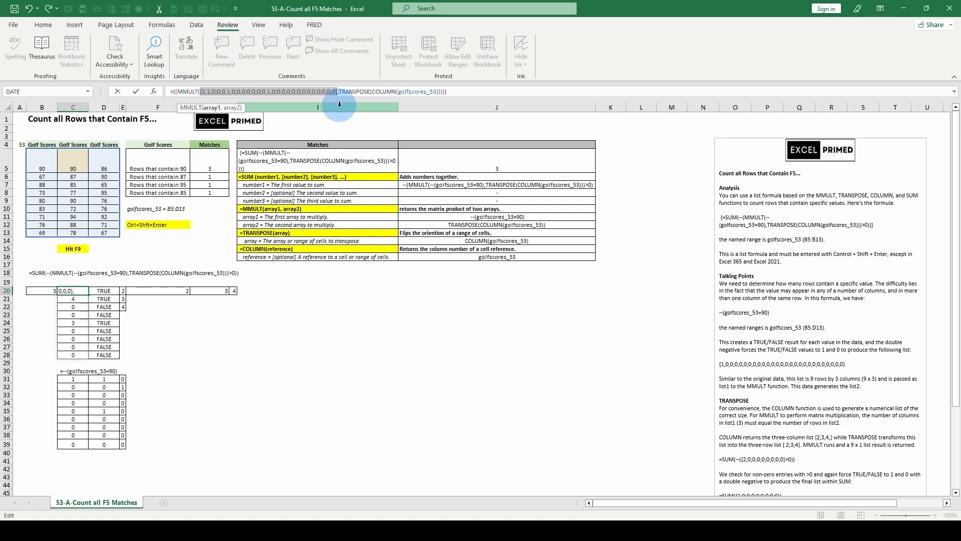
{"action": "left_click", "coordinate": [231, 108]}
{"action": "key", "text": "F9"}
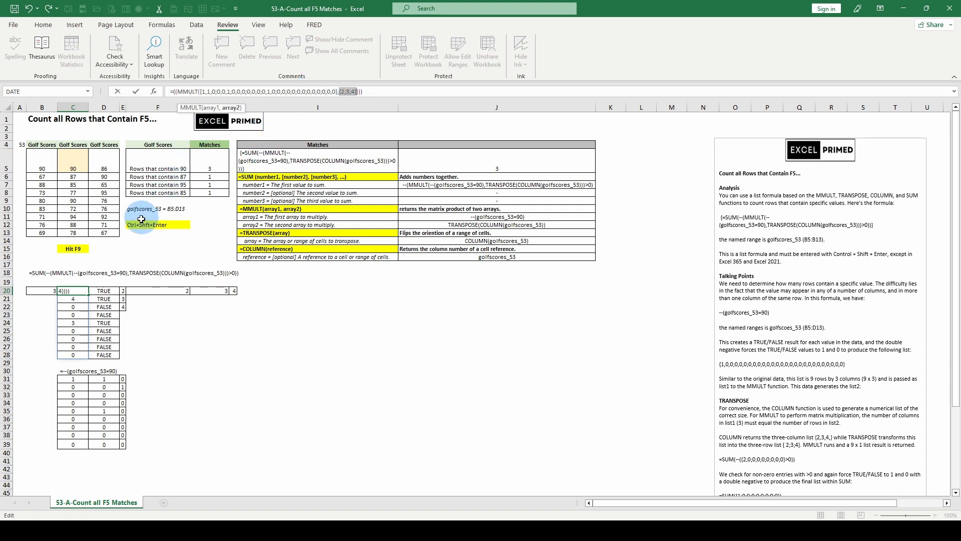
{"action": "key", "text": "Escape"}
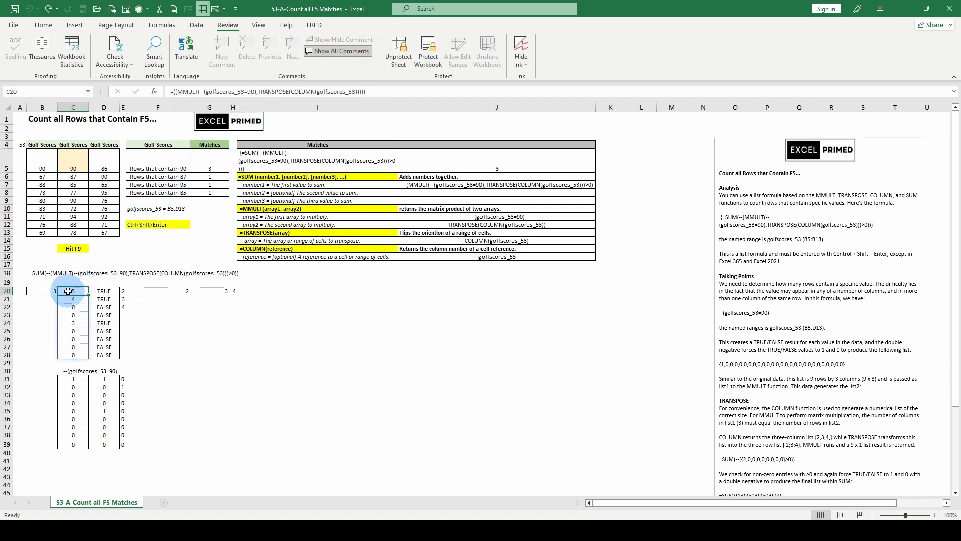
Replace the array1 argument of MMULT in the C20 formula with its calculated array of ones and zeros.
{"action": "left_click", "coordinate": [209, 92]}
{"action": "left_click", "coordinate": [212, 108]}
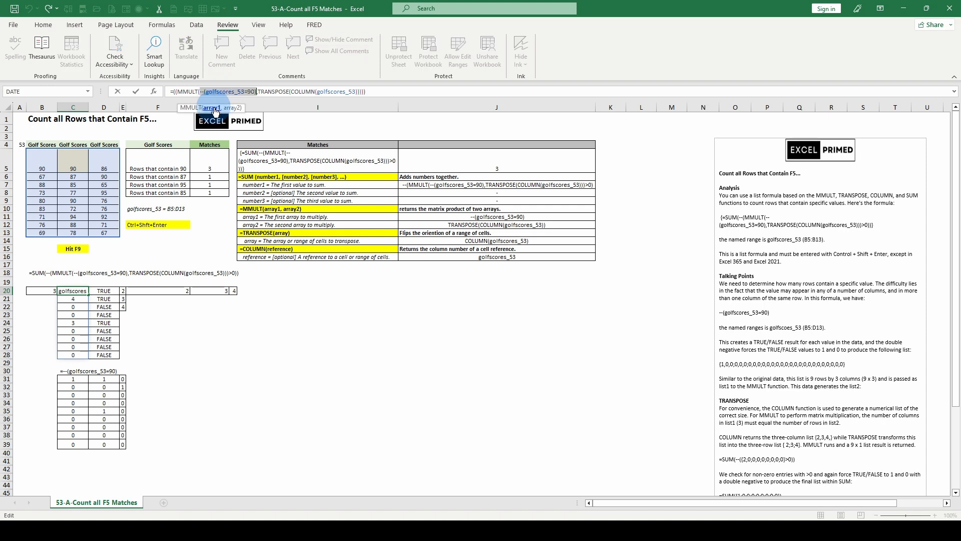
{"action": "key", "text": "F9"}
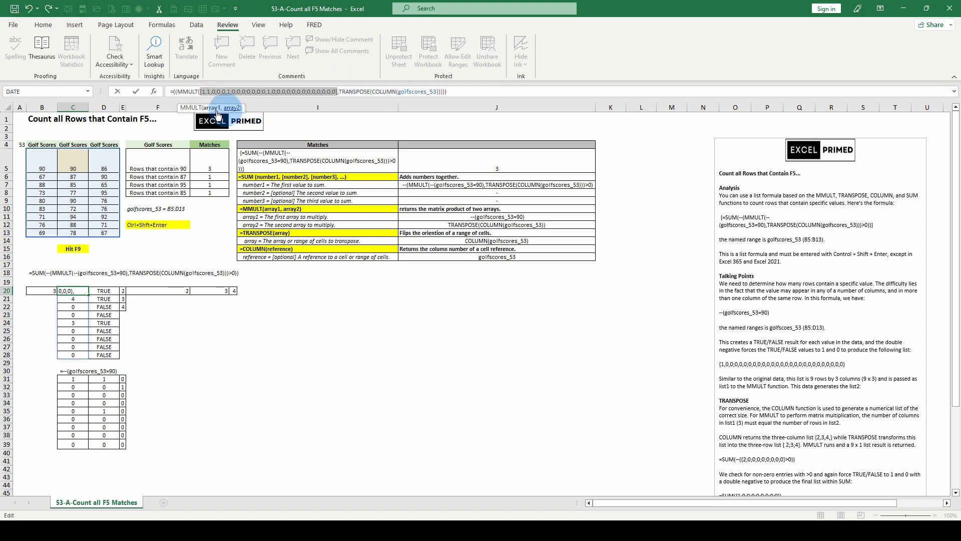
{"action": "left_click", "coordinate": [373, 92]}
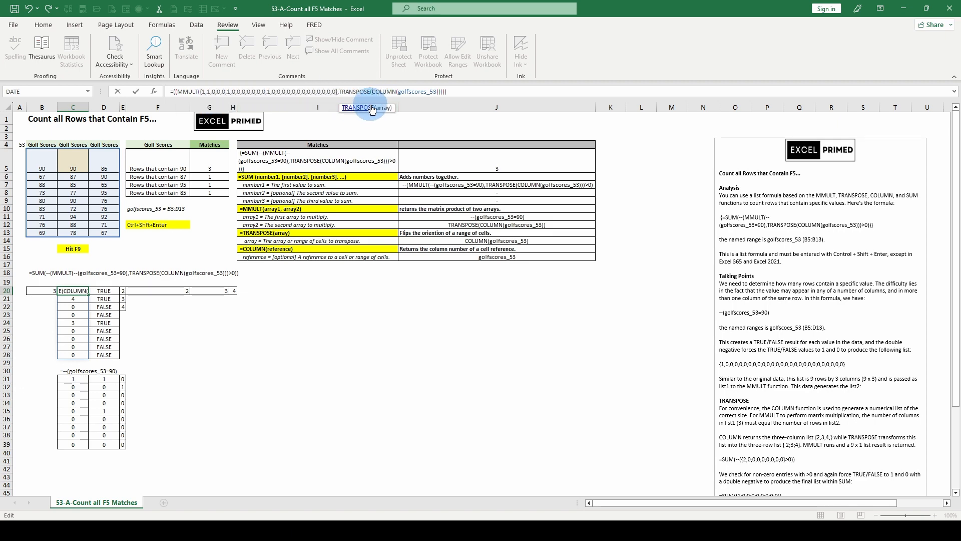
{"action": "left_click", "coordinate": [371, 109]}
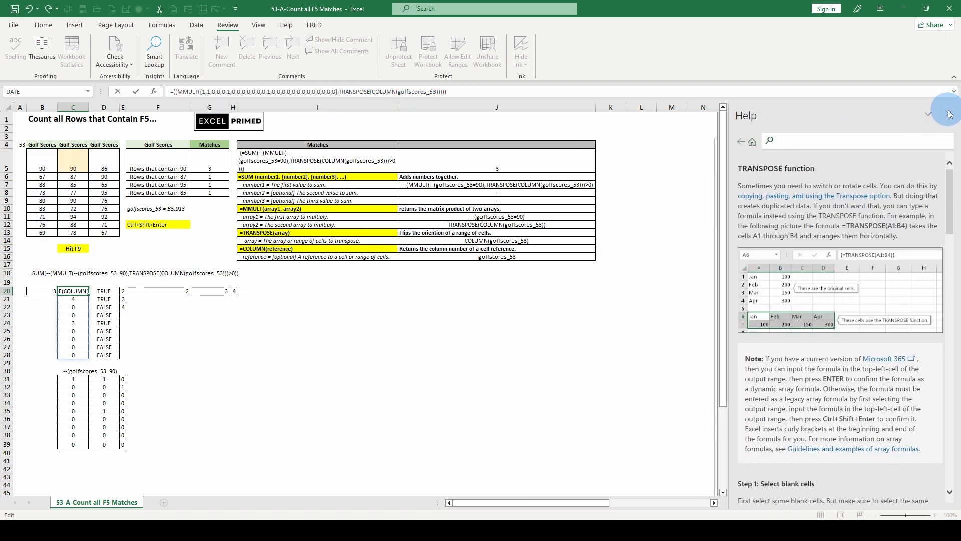
{"action": "left_click", "coordinate": [948, 114]}
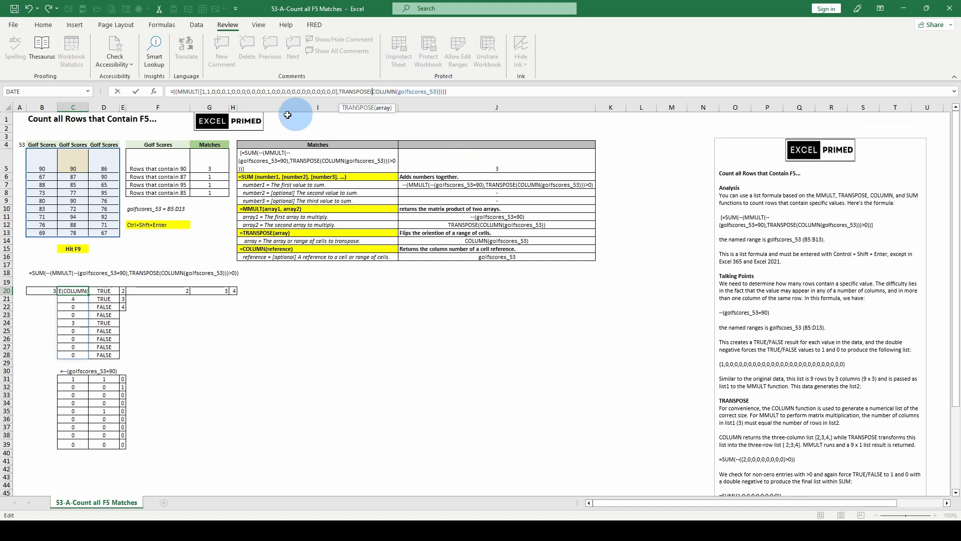
Replace the array2 argument of MMULT in the C20 formula with its calculated array {2;3;4}.
{"action": "left_click", "coordinate": [211, 91]}
{"action": "left_click", "coordinate": [231, 109]}
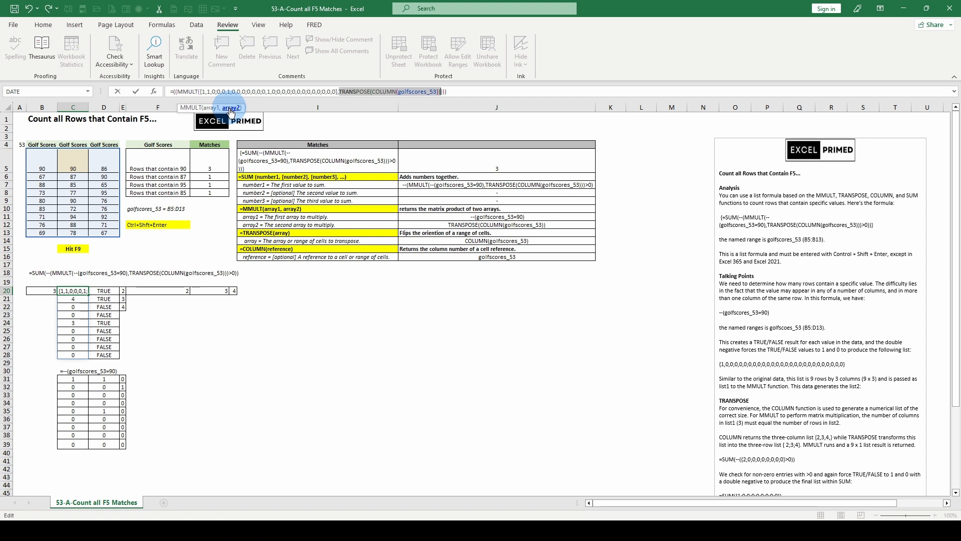
{"action": "key", "text": "F9"}
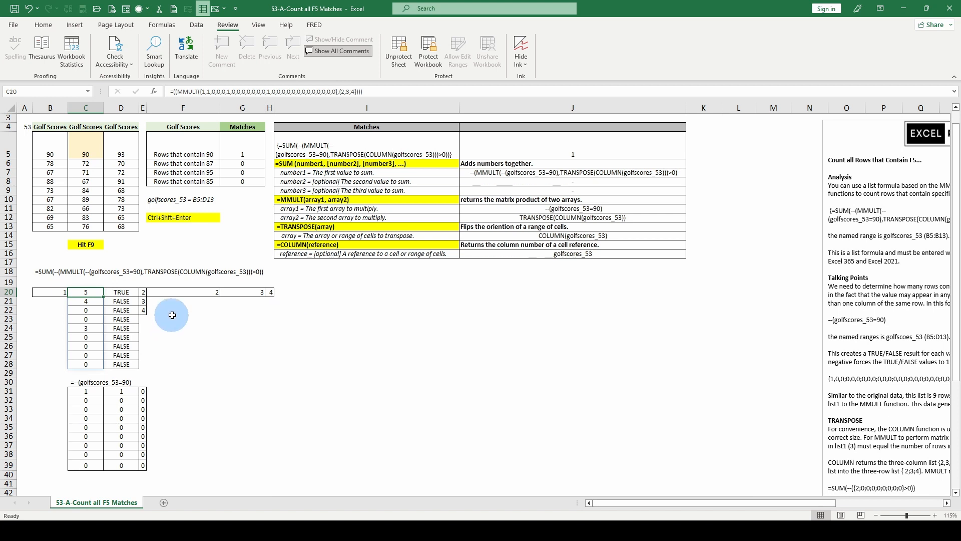
Compare the greater-than-zero test formula in D20 with the plain MMULT formula in C20.
{"action": "left_click", "coordinate": [126, 292]}
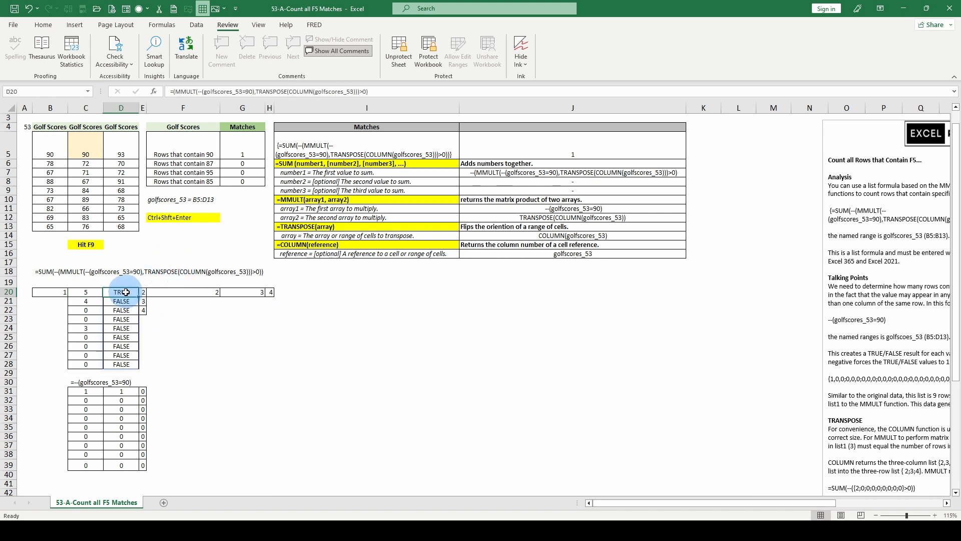
{"action": "left_click", "coordinate": [88, 294]}
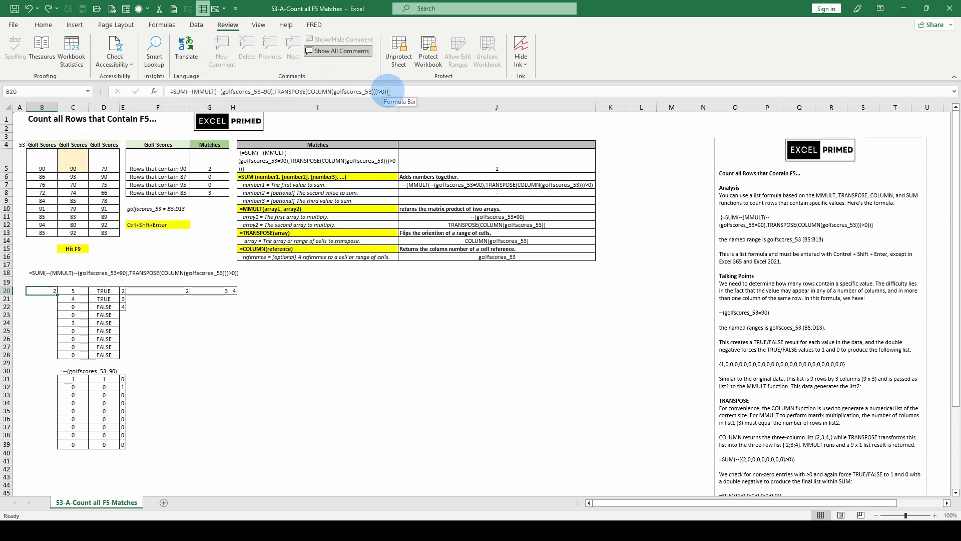
{"action": "left_click", "coordinate": [106, 289]}
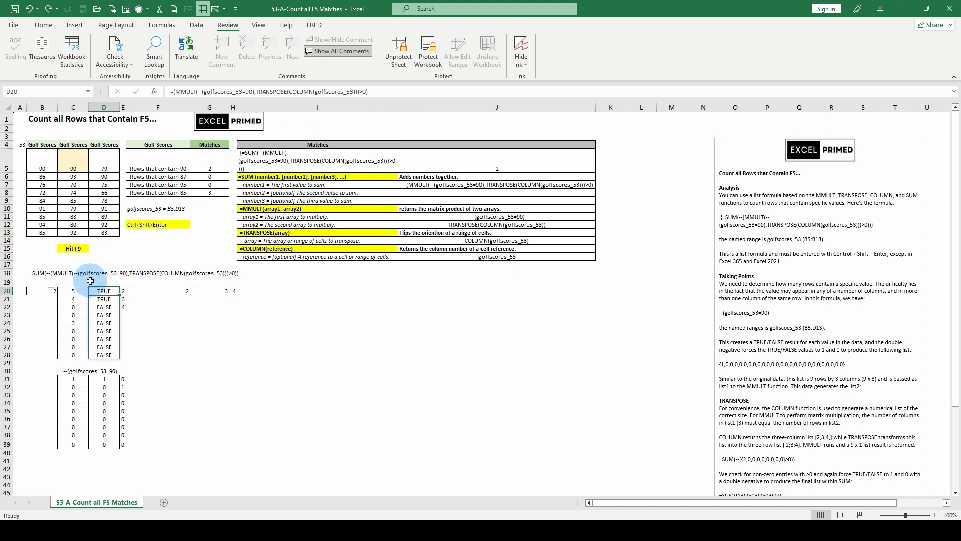
{"action": "left_click", "coordinate": [74, 289]}
{"action": "left_click", "coordinate": [104, 290]}
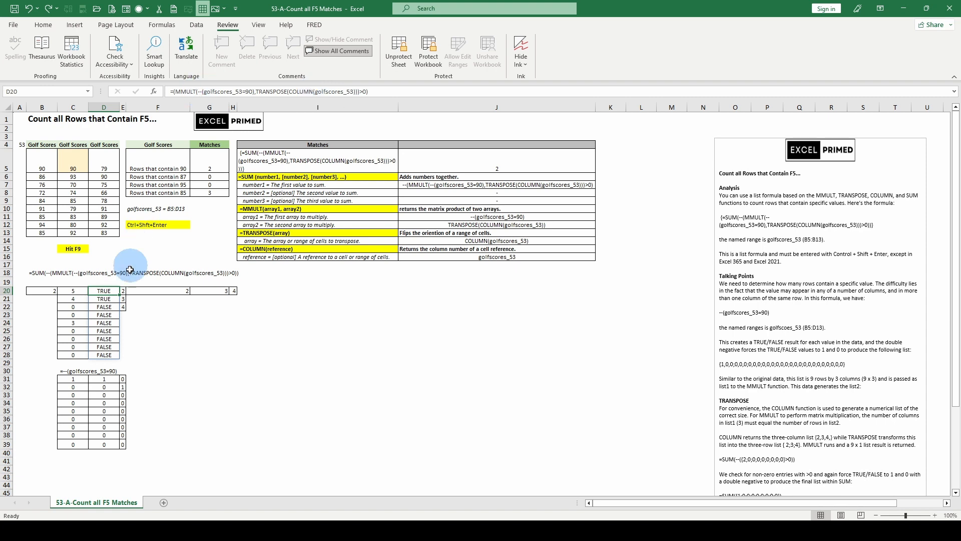
Evaluate the number1 argument of SUM in the B20 formula, and discard the edit.
{"action": "left_click", "coordinate": [49, 290]}
{"action": "left_click", "coordinate": [200, 91]}
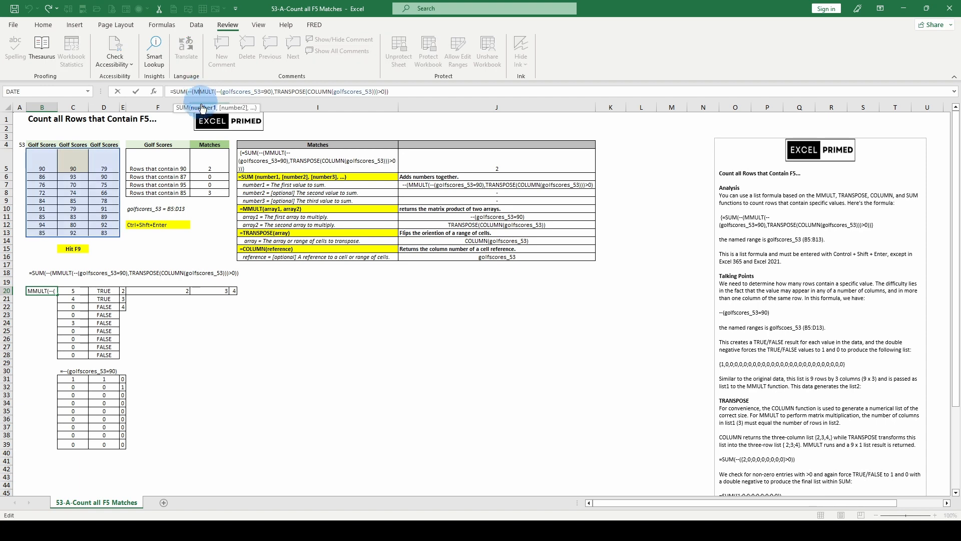
{"action": "left_click", "coordinate": [203, 107]}
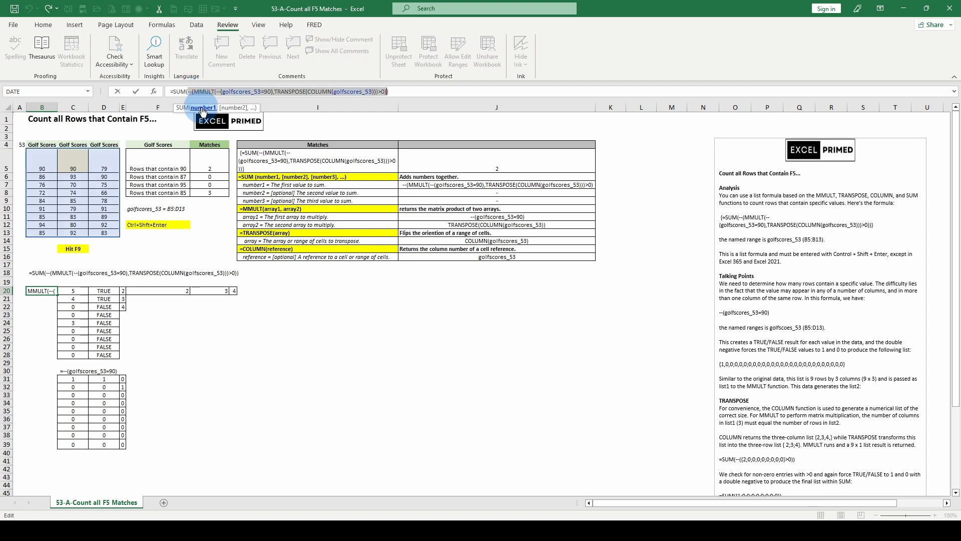
{"action": "key", "text": "F9"}
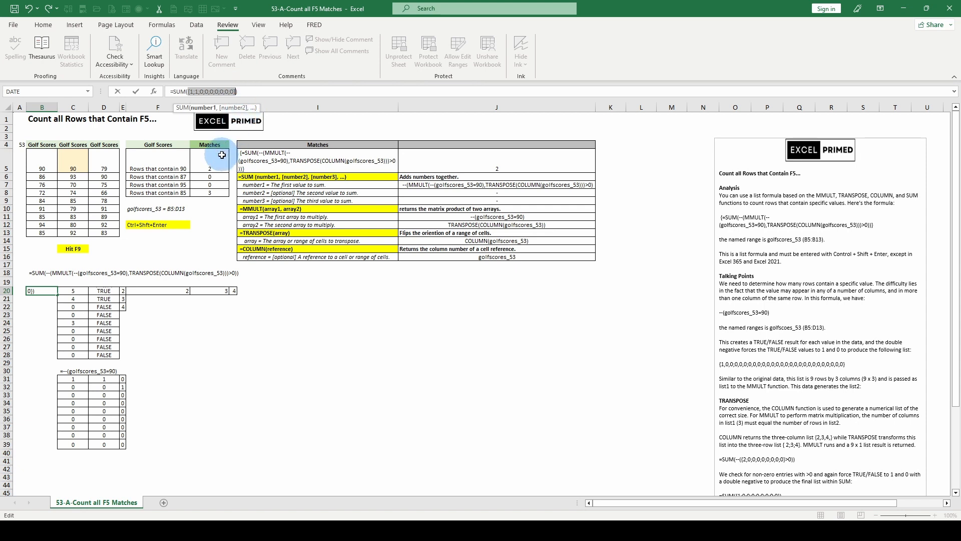
{"action": "key", "text": "Escape"}
Evaluate the array1 and array2 arguments of MMULT nested in the B20 SUM formula, and discard the edit.
{"action": "left_click", "coordinate": [213, 91]}
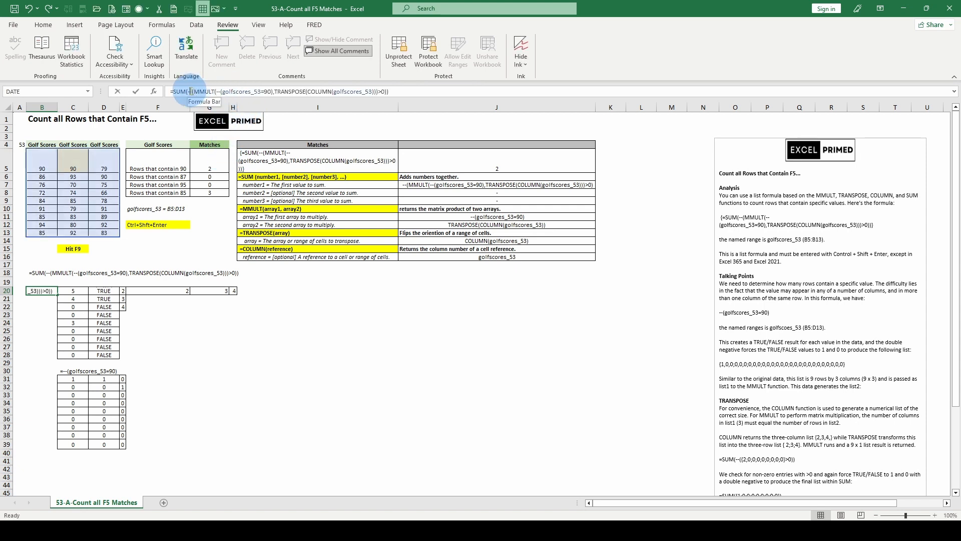
{"action": "left_click", "coordinate": [200, 108]}
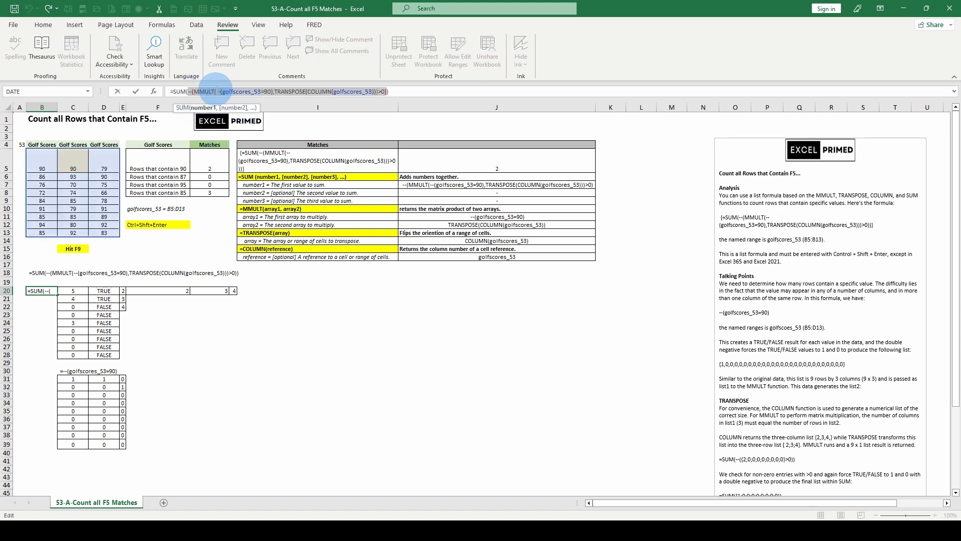
{"action": "left_click", "coordinate": [215, 92]}
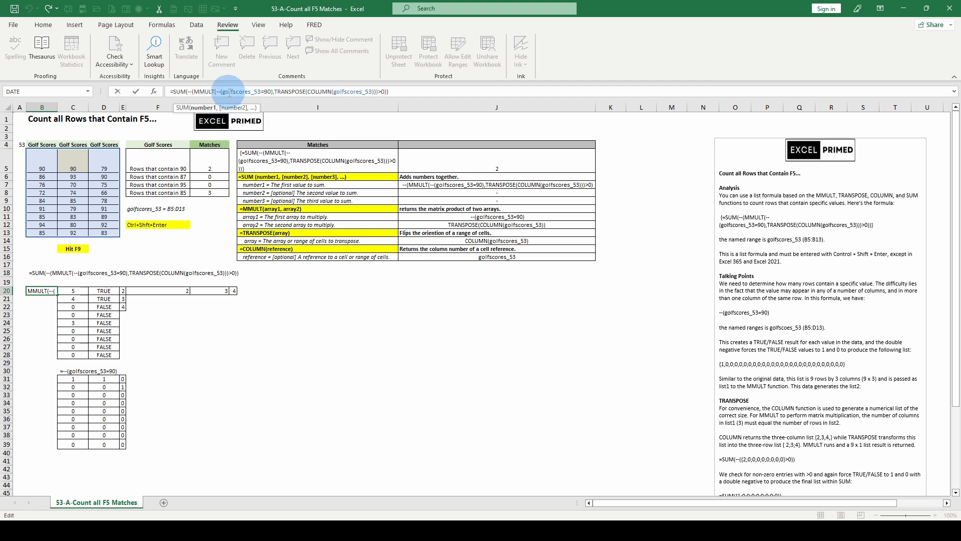
{"action": "left_click", "coordinate": [230, 92]}
{"action": "left_click", "coordinate": [224, 108]}
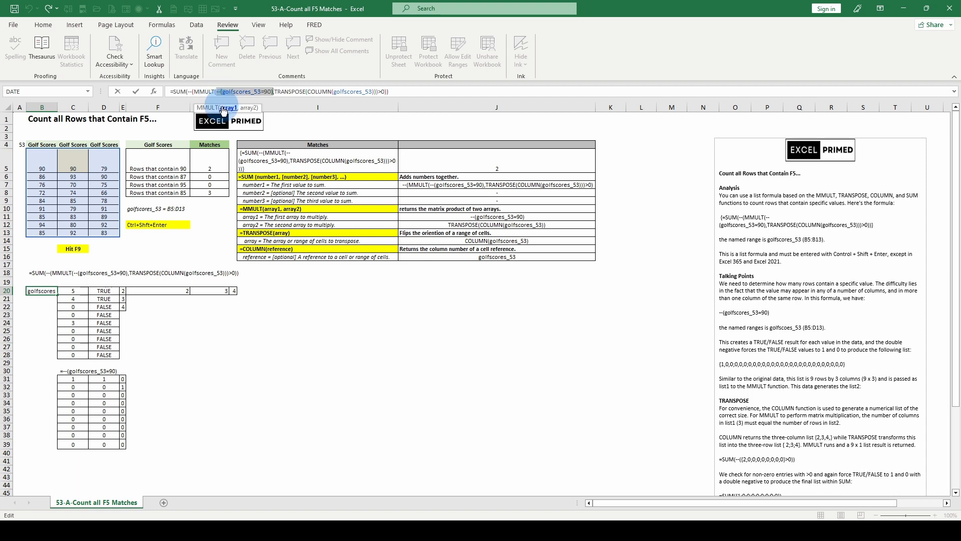
{"action": "key", "text": "F9"}
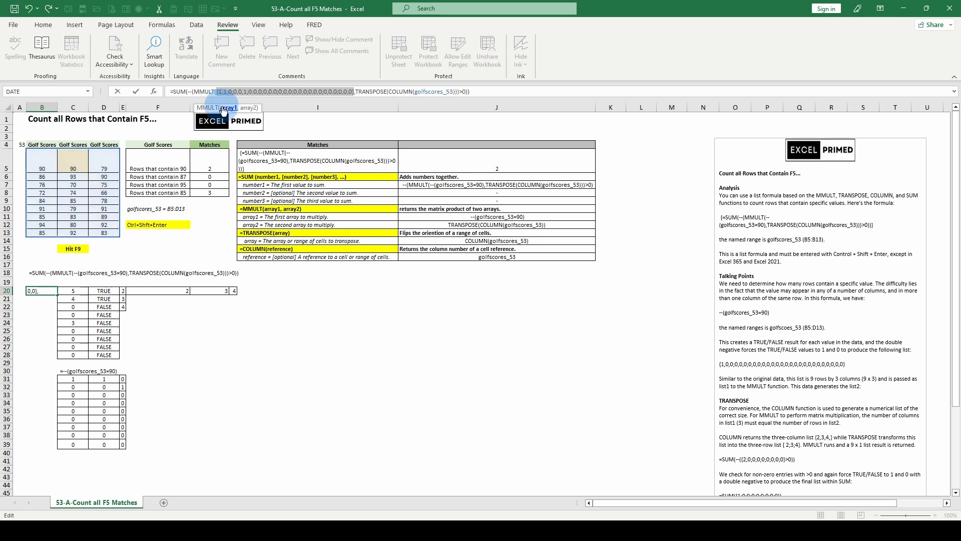
{"action": "left_click", "coordinate": [251, 108]}
{"action": "key", "text": "F9"}
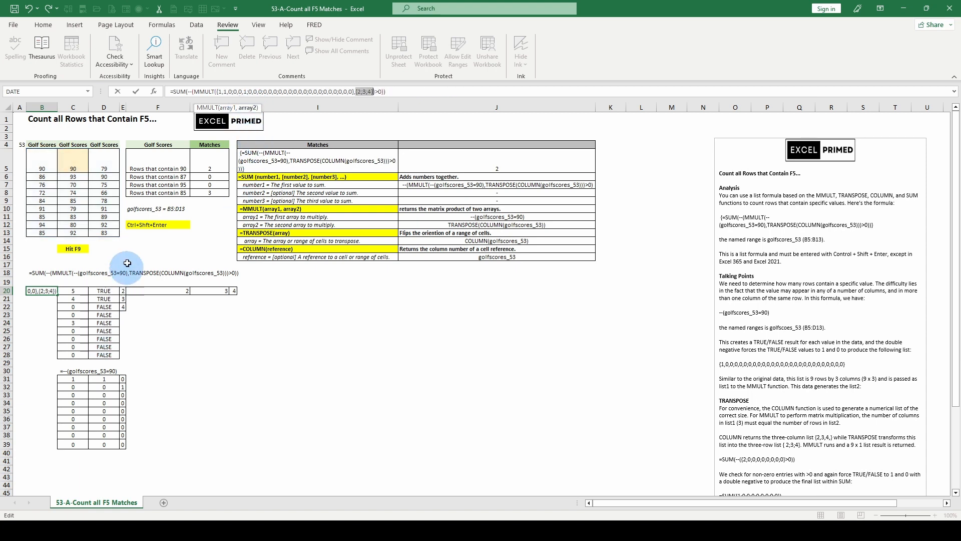
{"action": "key", "text": "Escape"}
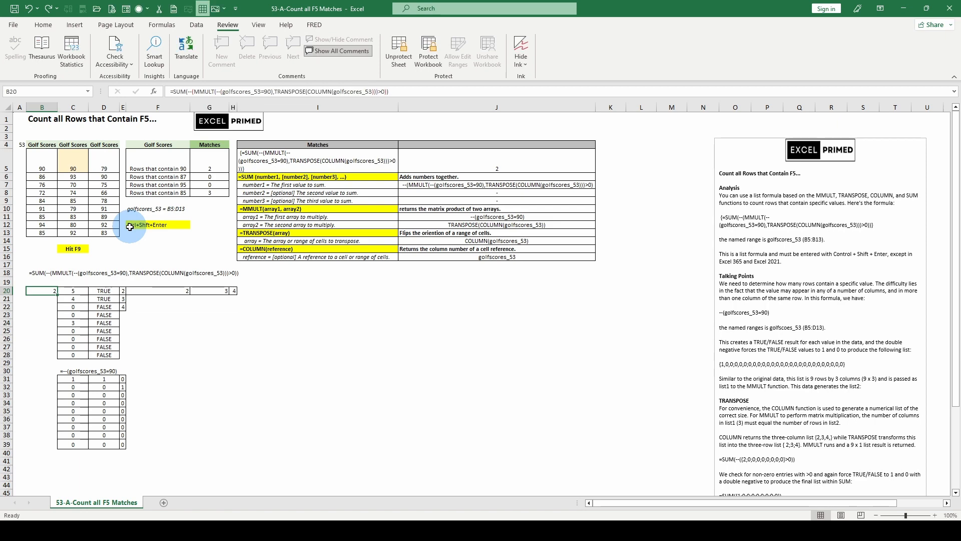
Check the matches formula in G5 and skim the explanatory notes beside the tables down to the Text section.
{"action": "left_click", "coordinate": [209, 167]}
{"action": "scroll", "coordinate": [882, 254], "scroll_direction": "down", "scroll_amount": 5}
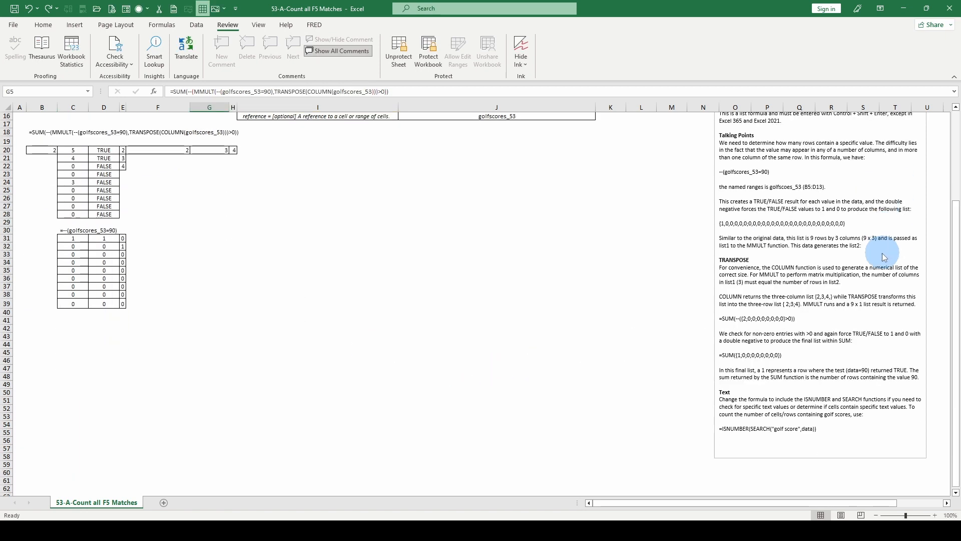
{"action": "scroll", "coordinate": [839, 300], "scroll_direction": "up", "scroll_amount": 5}
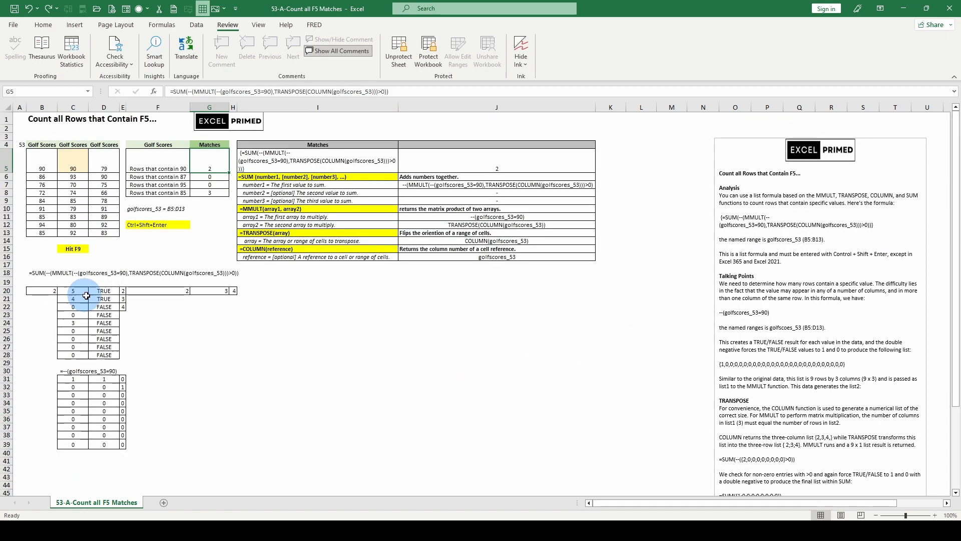
{"action": "left_click", "coordinate": [190, 314]}
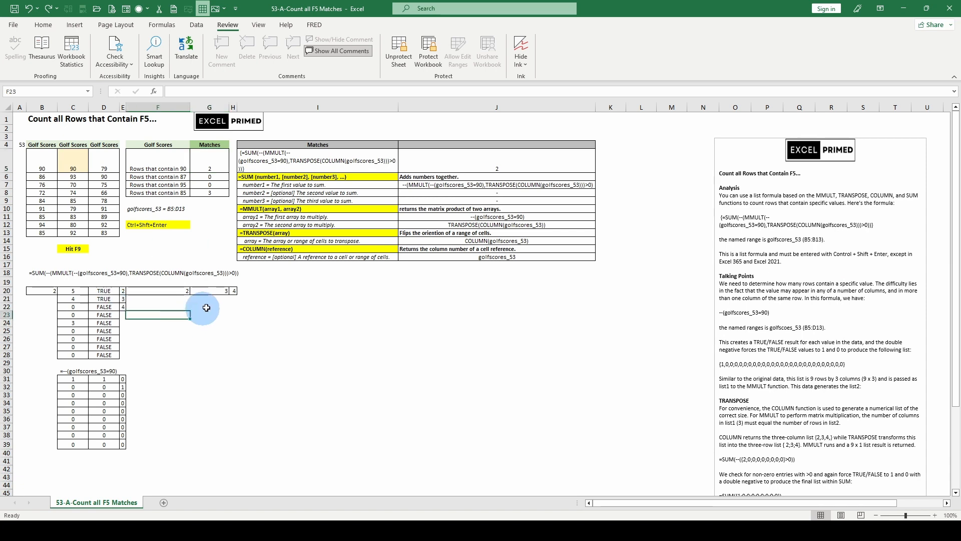